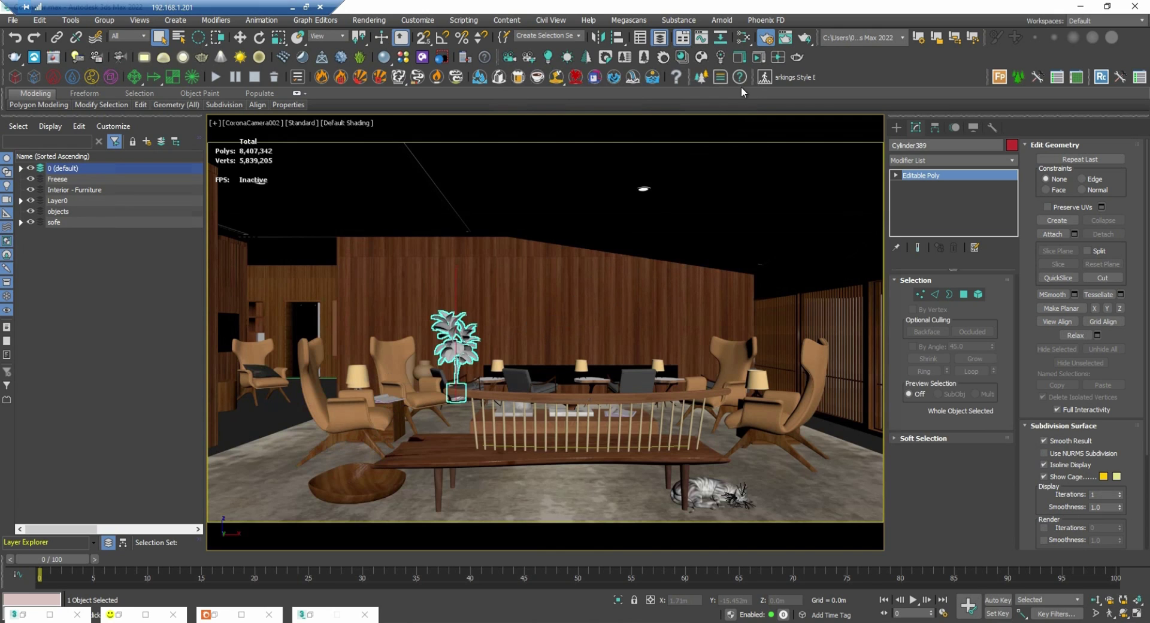
Open an interactive Corona render of the CoronaCamera002 view, then minimize the frame buffer
left_click(741, 57)
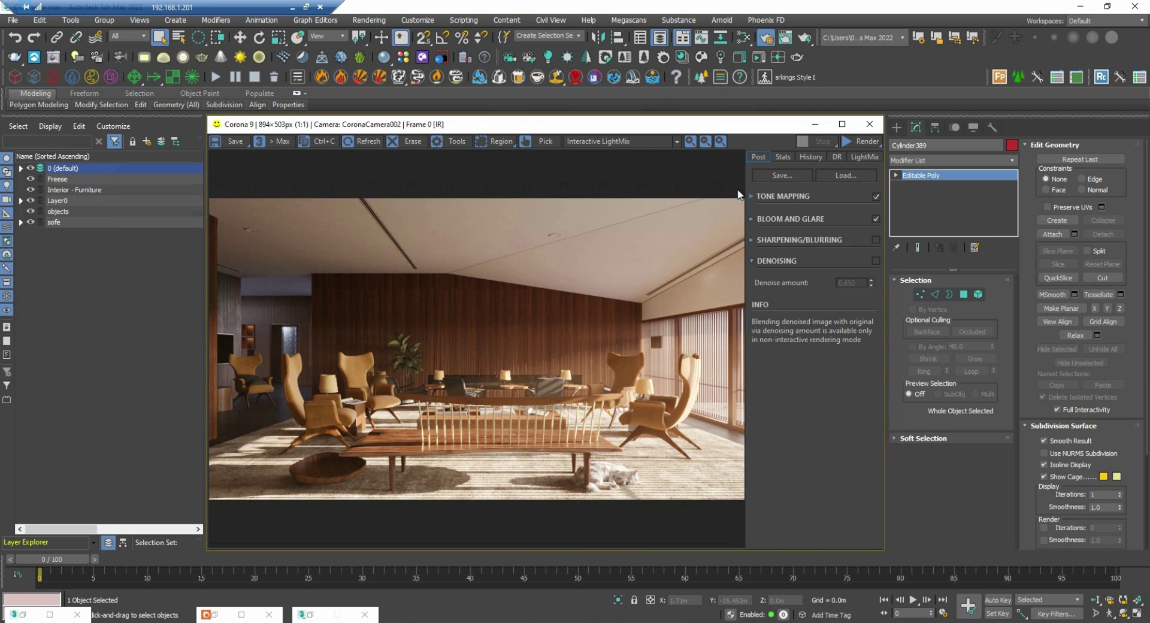
left_click(816, 127)
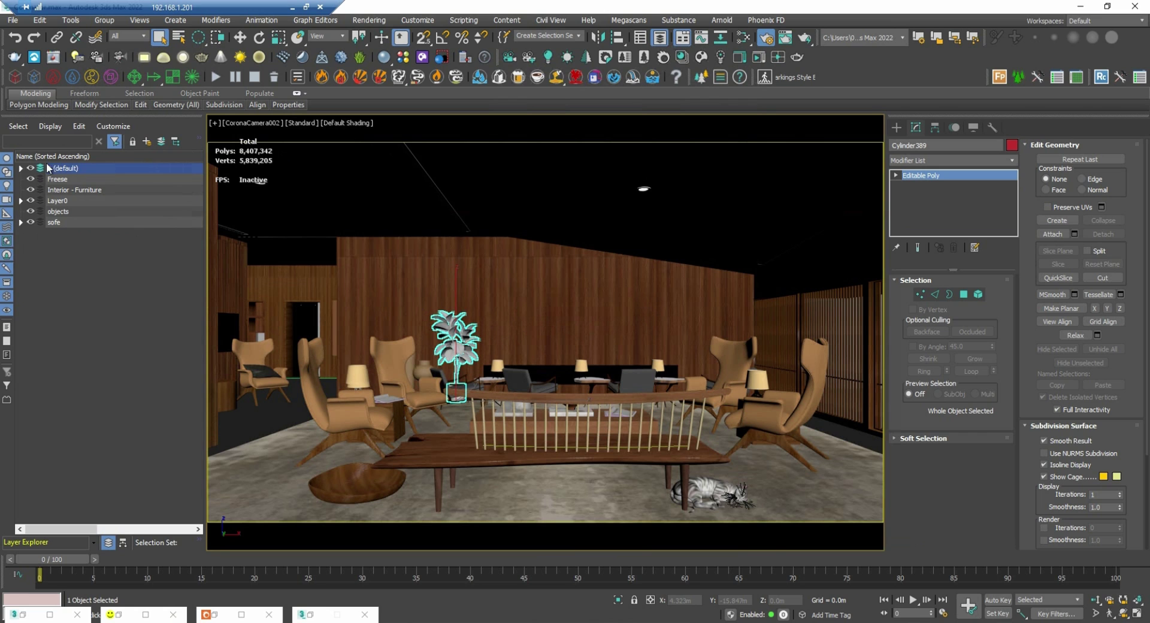
Clone the potted plant twice, placing one copy by the left wall and one in the right foreground
left_click(21, 168)
left_click(21, 169)
left_click(466, 347)
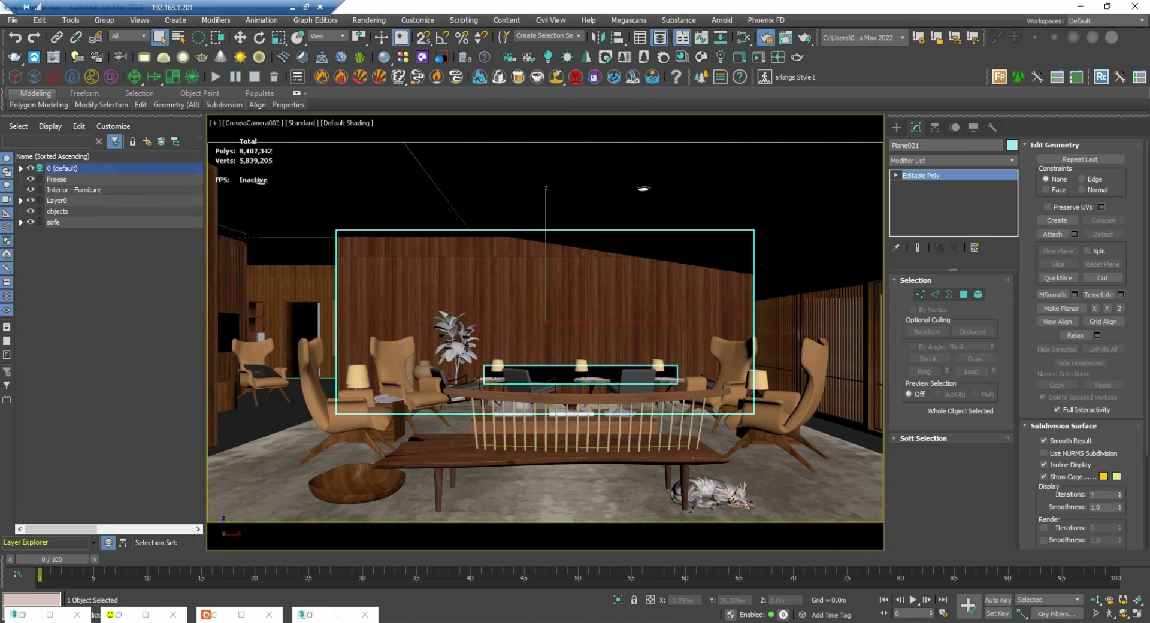
left_click(466, 347)
key("w")
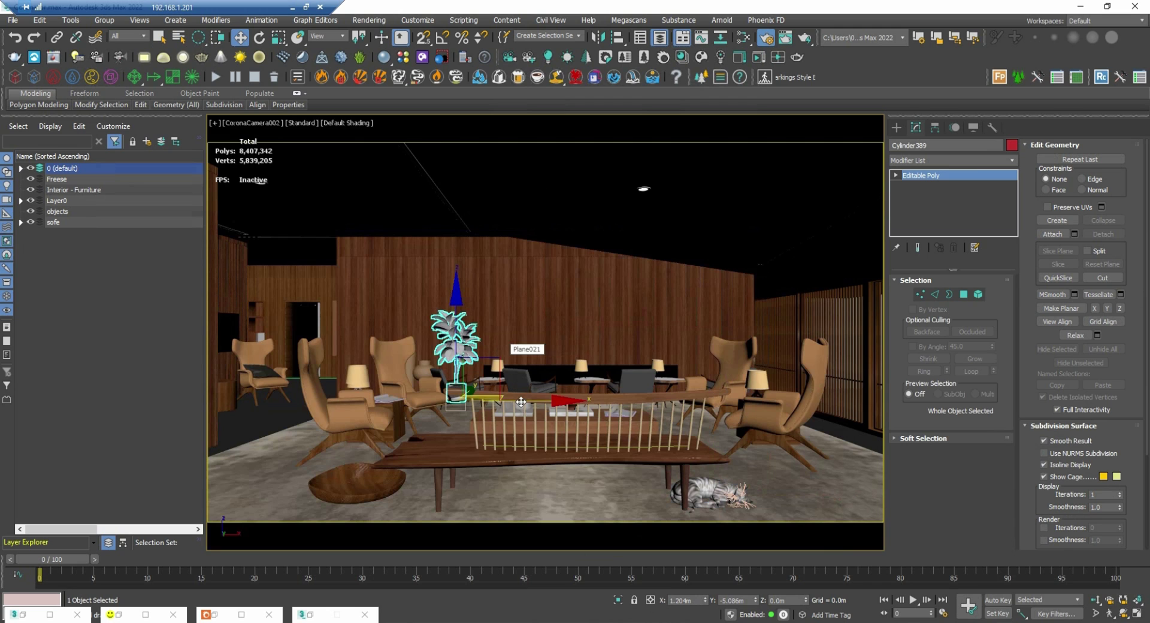
mouse_move(521, 353)
left_mouse_down()
mouse_move(754, 403)
mouse_move(993, 406)
mouse_move(797, 383)
mouse_move(505, 375)
mouse_move(254, 436)
left_mouse_up()
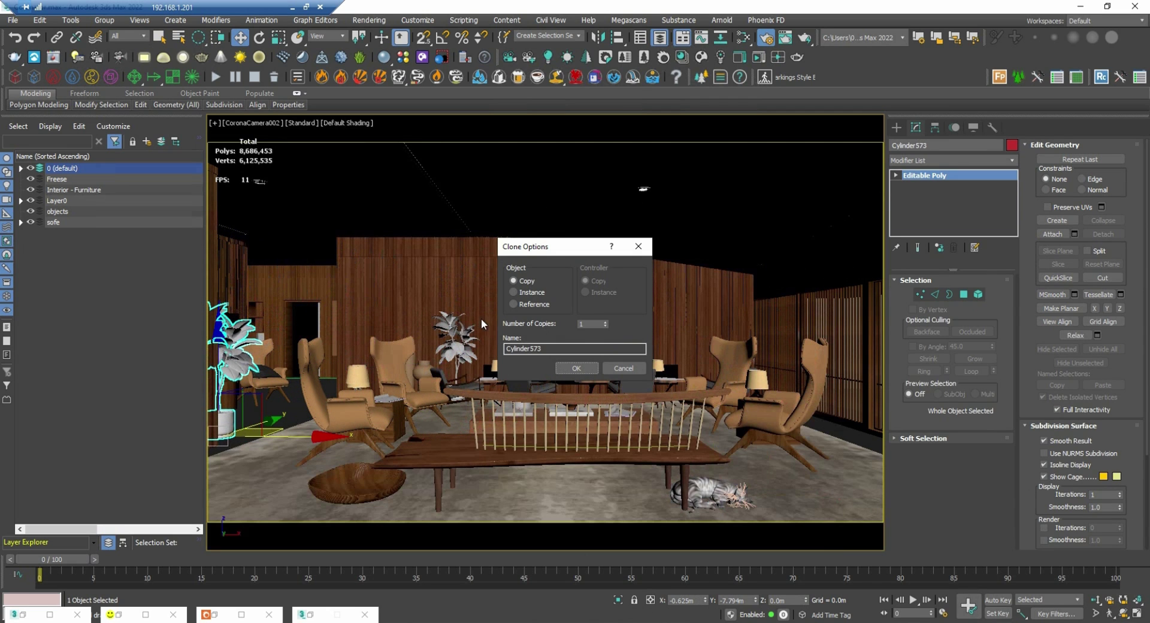
left_click(572, 369)
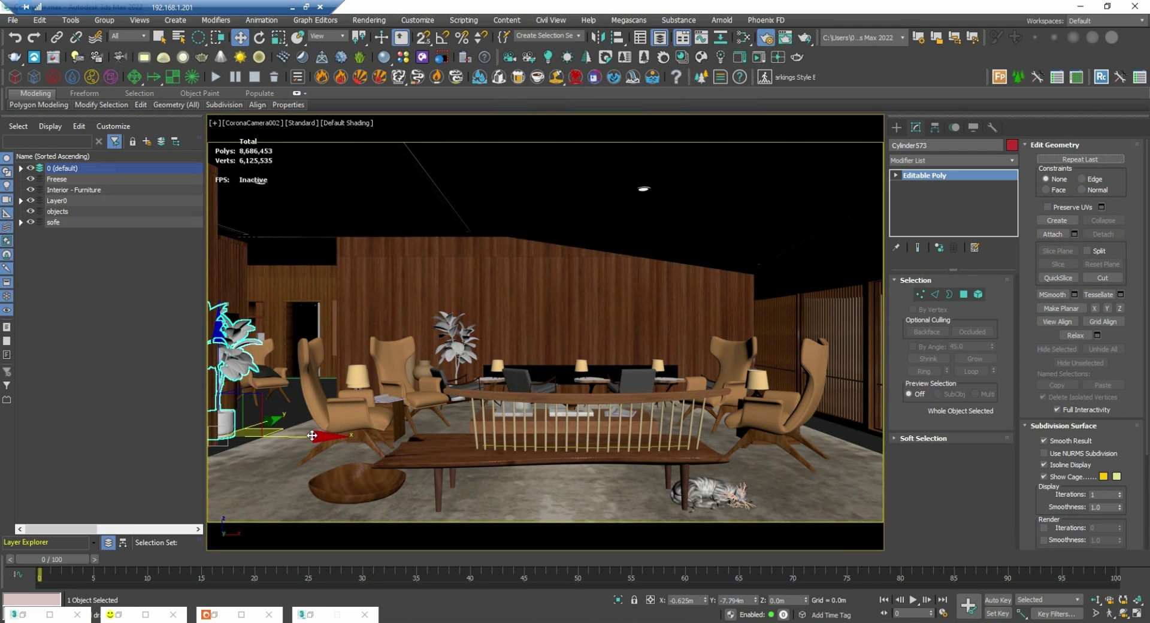
mouse_move(313, 436)
left_mouse_down()
mouse_move(861, 442)
mouse_move(777, 478)
left_mouse_up()
key("Return")
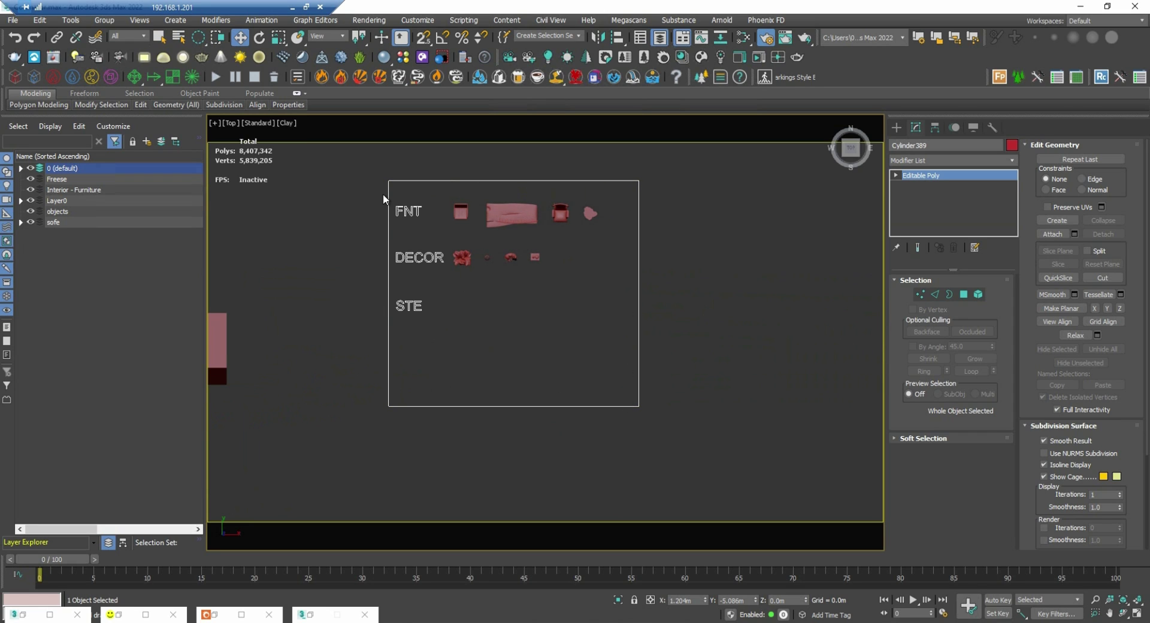
Frame the FNT/DECOR/STE asset board in the view and switch it to Default Shading
left_click(460, 211)
middle_click_drag(529, 283, 558, 284, "alt")
scroll(496, 214, "up", 6)
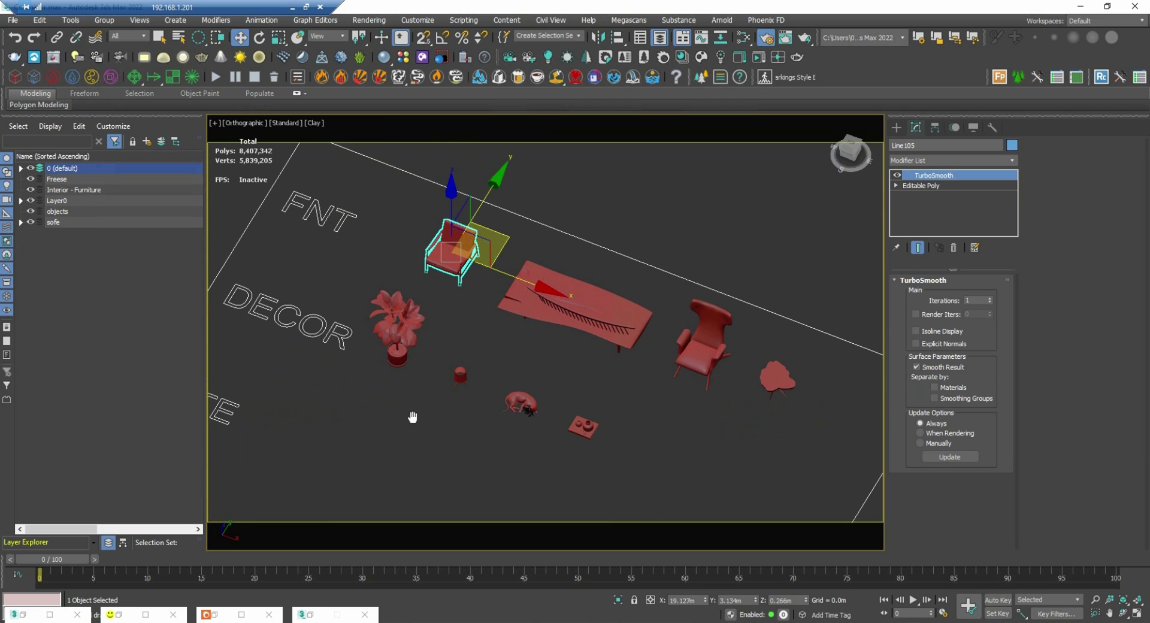
middle_click_drag(412, 417, 458, 399)
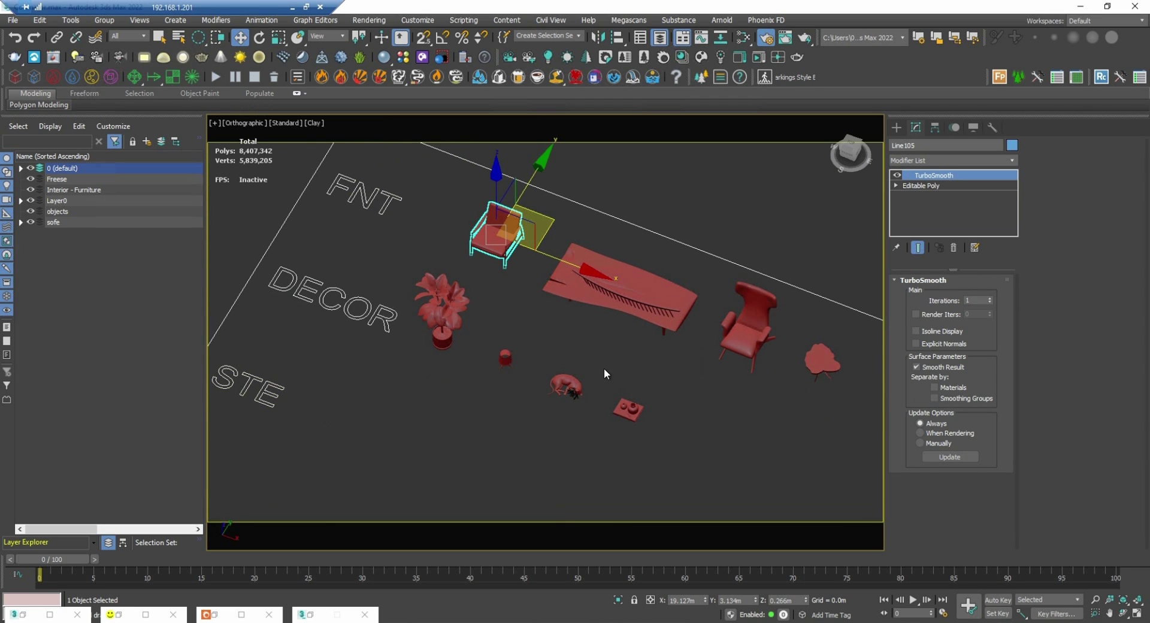
middle_click_drag(604, 367, 541, 366)
left_click(555, 336)
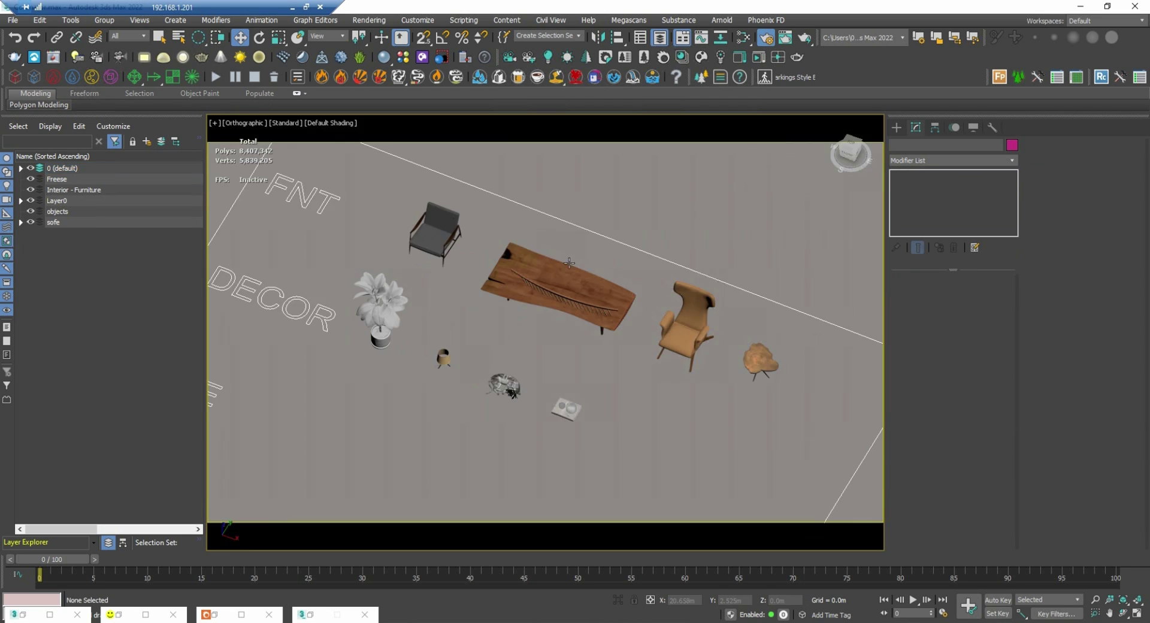
Start an interactive Corona render of the asset board view
left_click(735, 60)
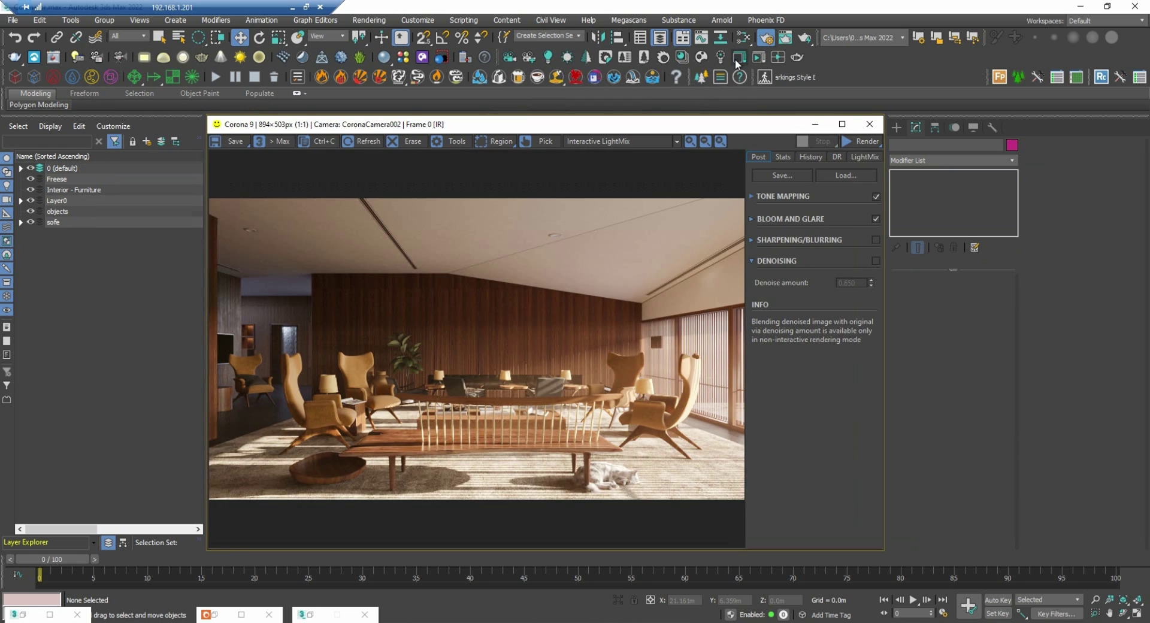
left_click(847, 141)
left_click(850, 155)
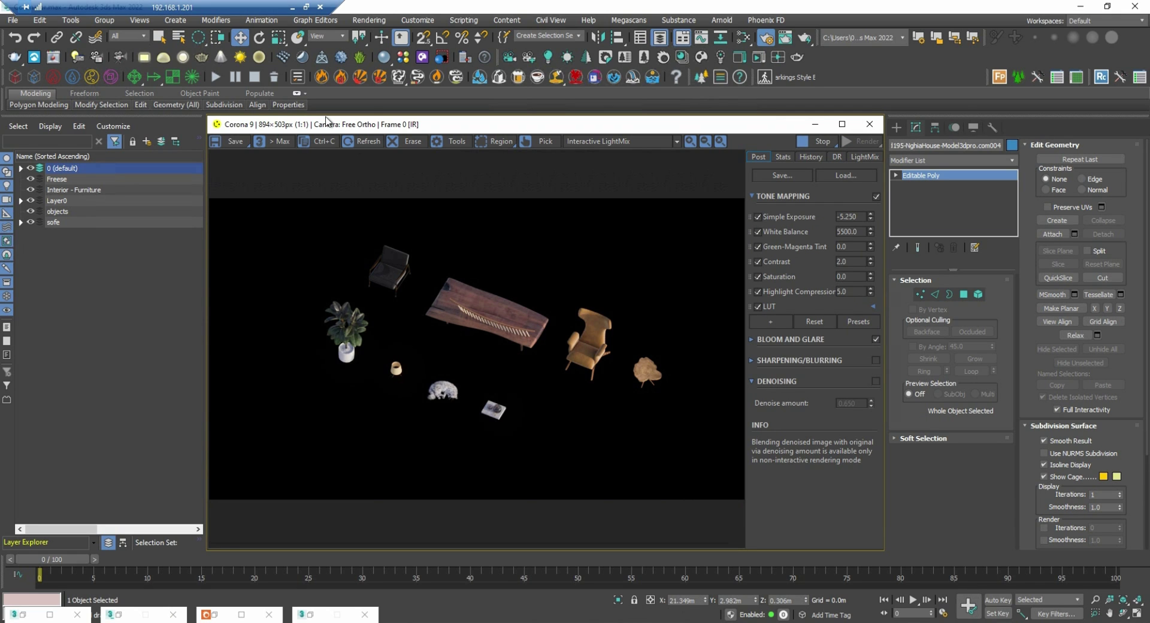
Export the black chair on the board as a Corona proxy
left_click(814, 124)
left_click(552, 344)
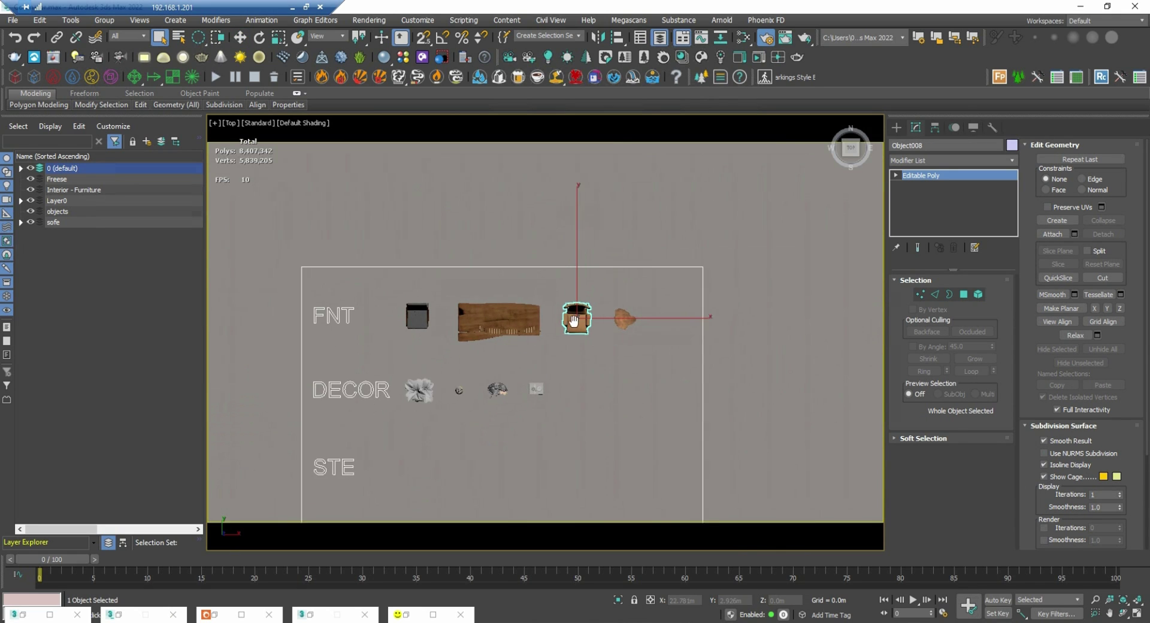
middle_click_drag(548, 360, 468, 292, "alt")
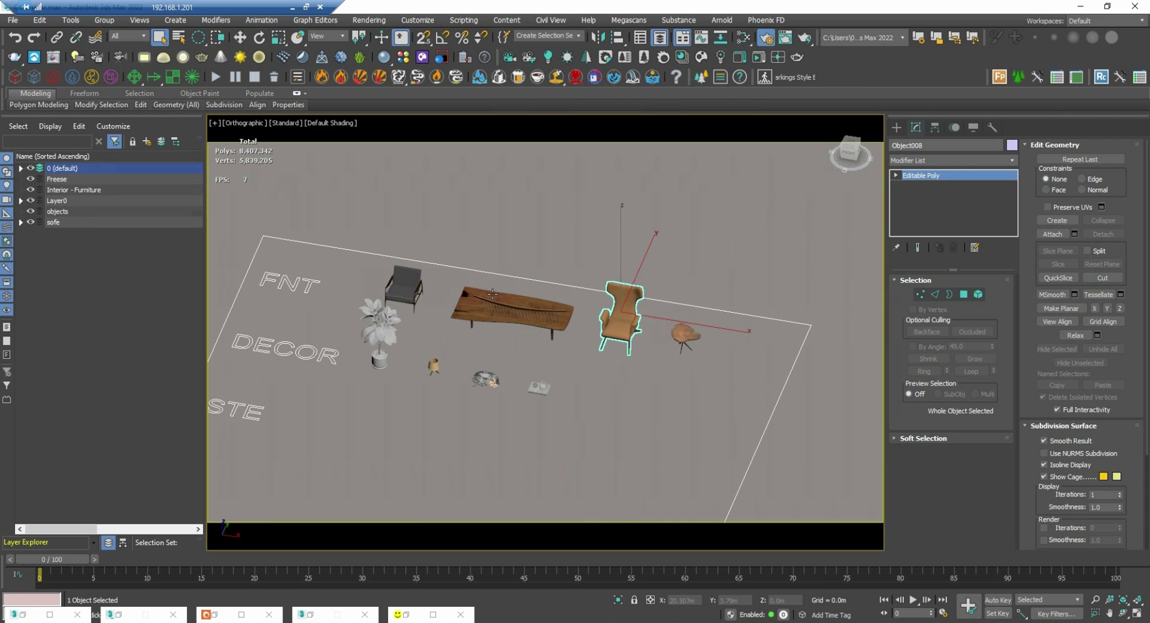
left_click(405, 290)
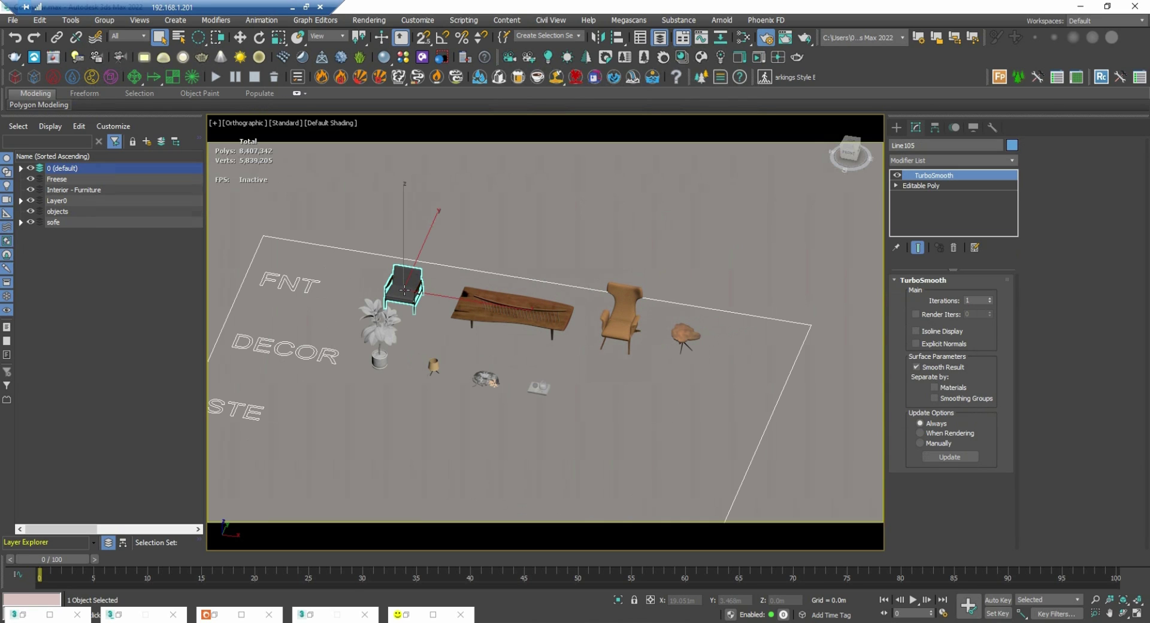
left_click(644, 58)
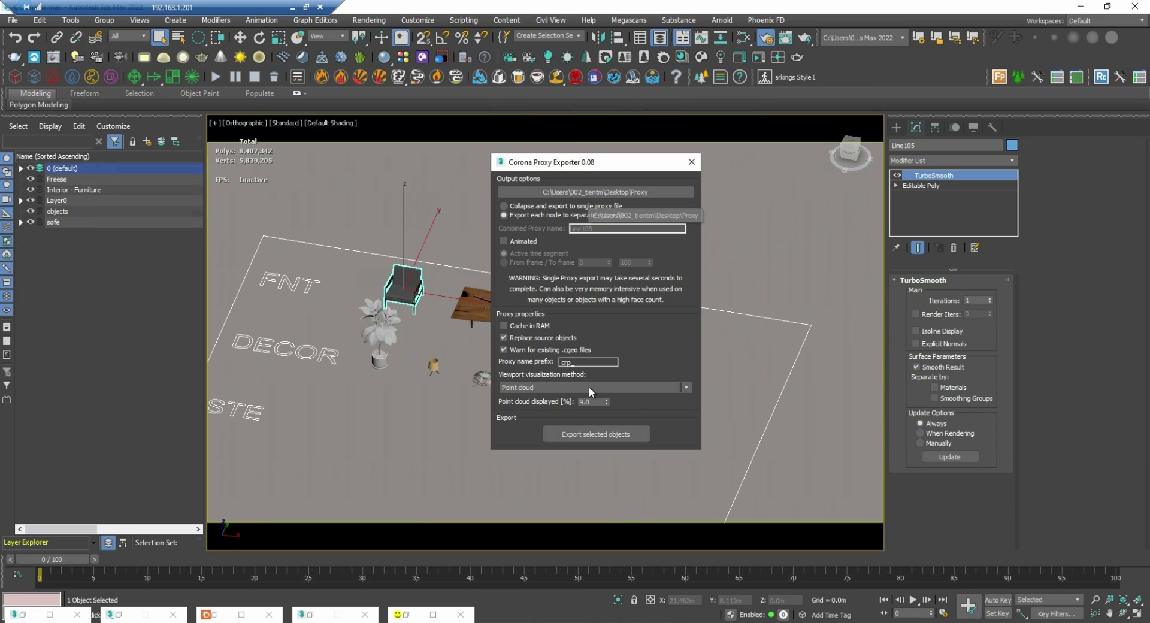
left_click(576, 433)
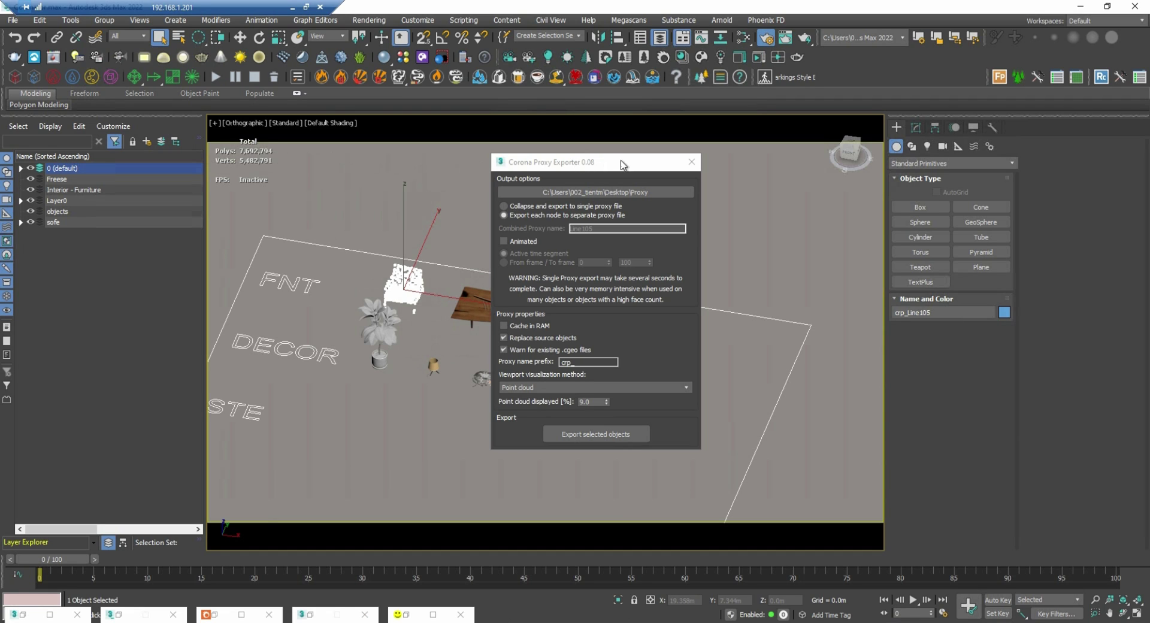
left_click(683, 163)
left_click(692, 163)
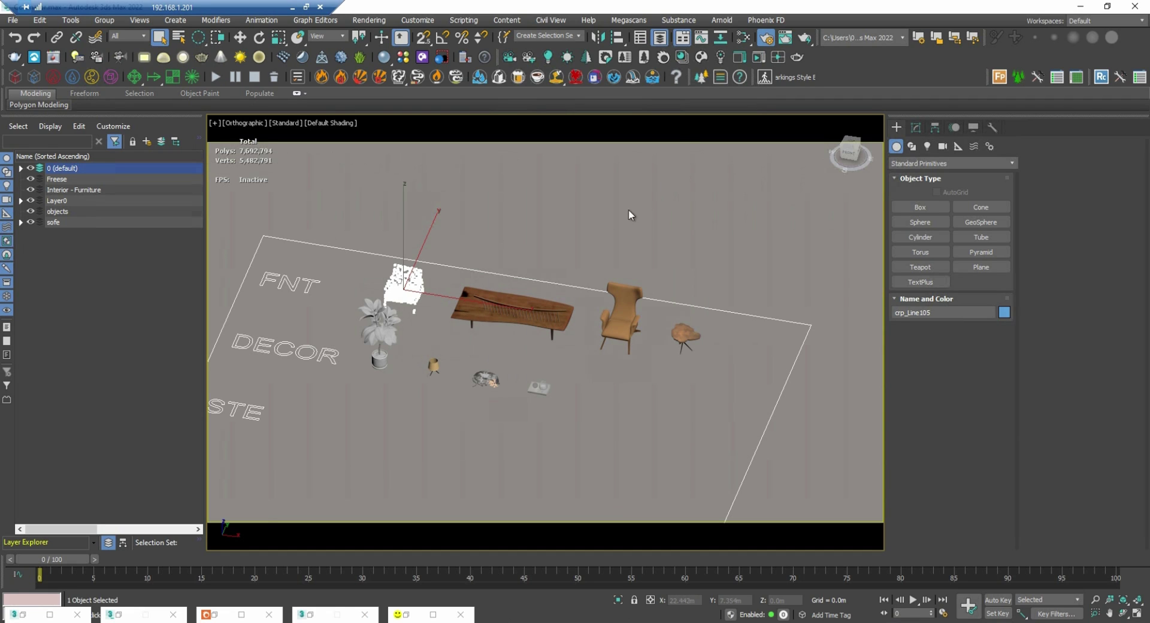
Export the wooden table, armchair and side table together as Corona proxies
left_click(526, 301)
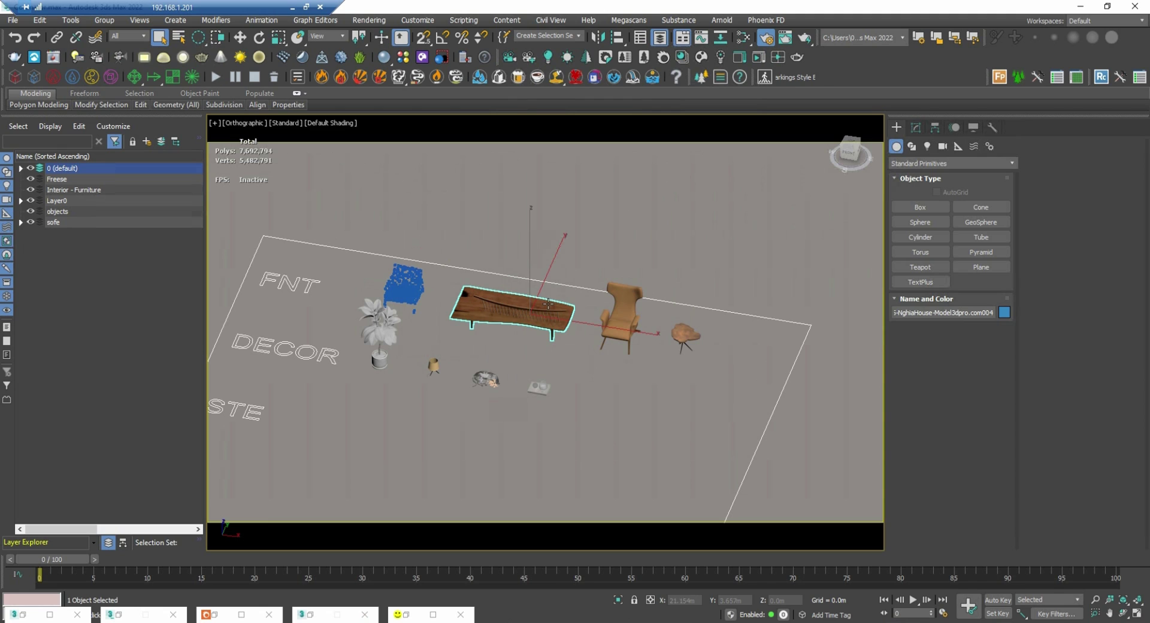
left_click(617, 311, "ctrl")
left_click(686, 334, "ctrl")
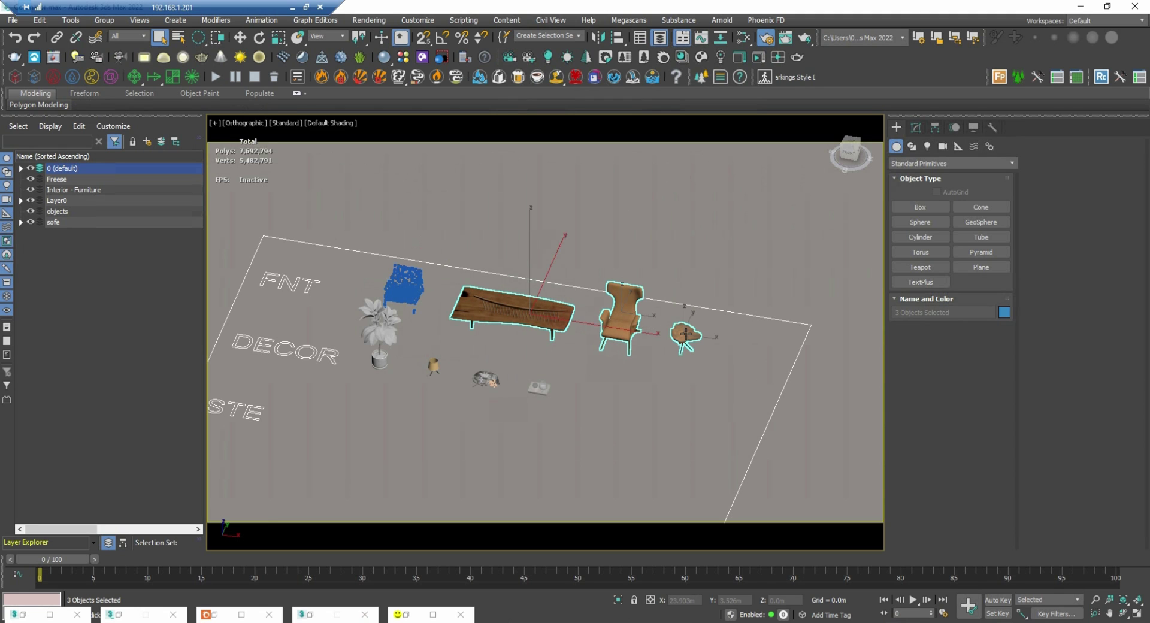
left_click(645, 58)
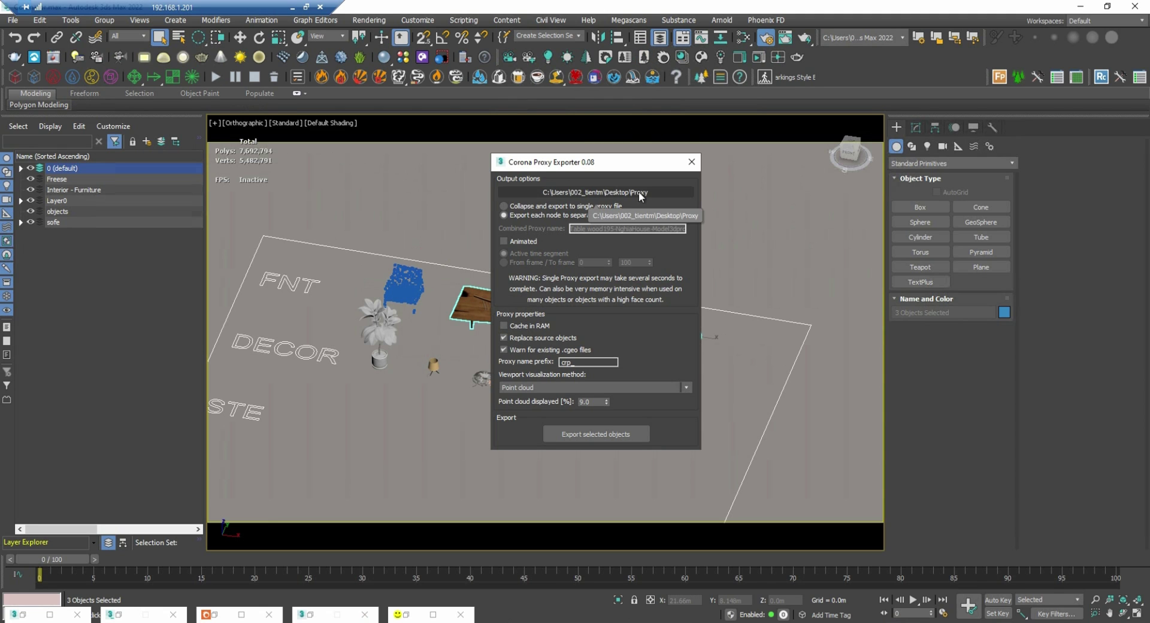
left_click(574, 435)
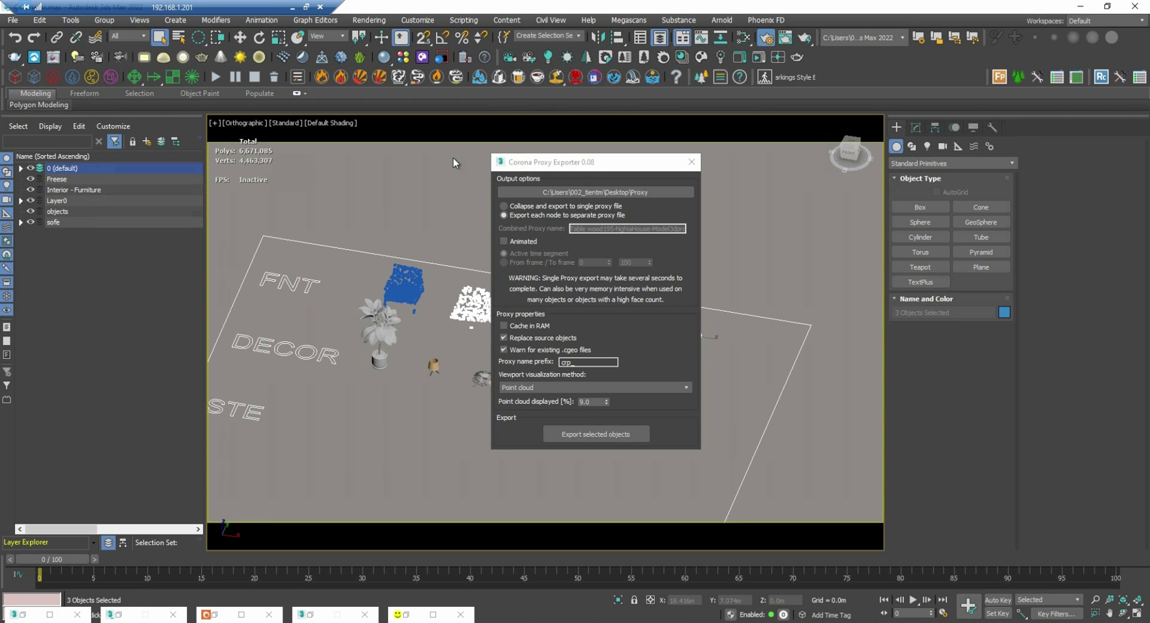
left_click(692, 162)
left_click(382, 341)
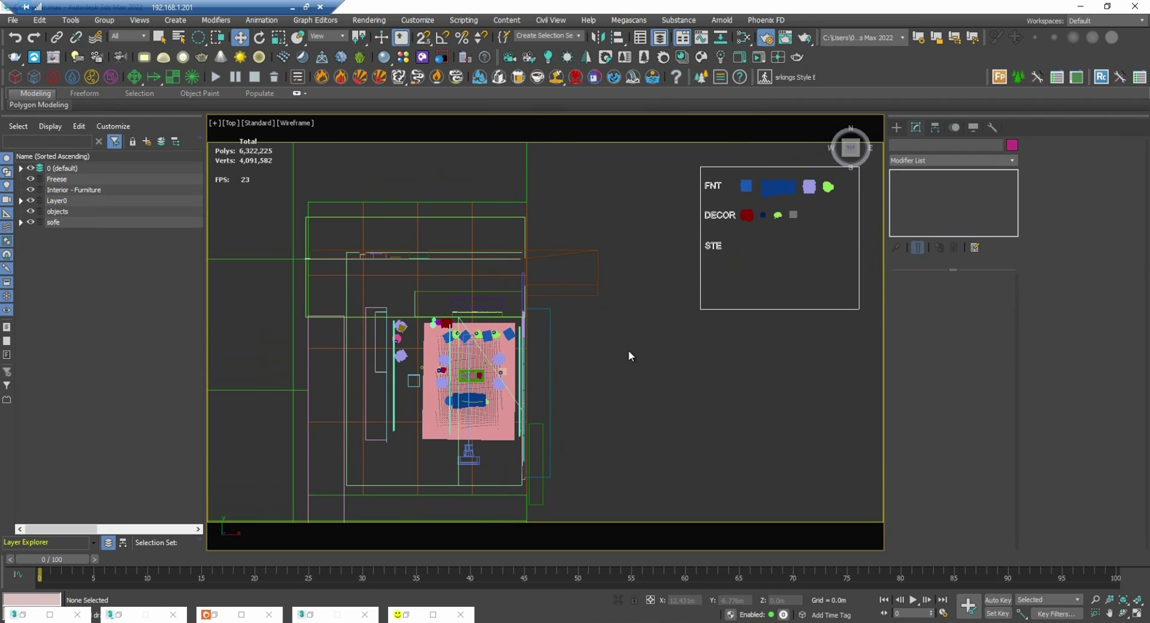
Instance the armchair proxy into the room, turned to face the table over an existing armchair
left_click(509, 333)
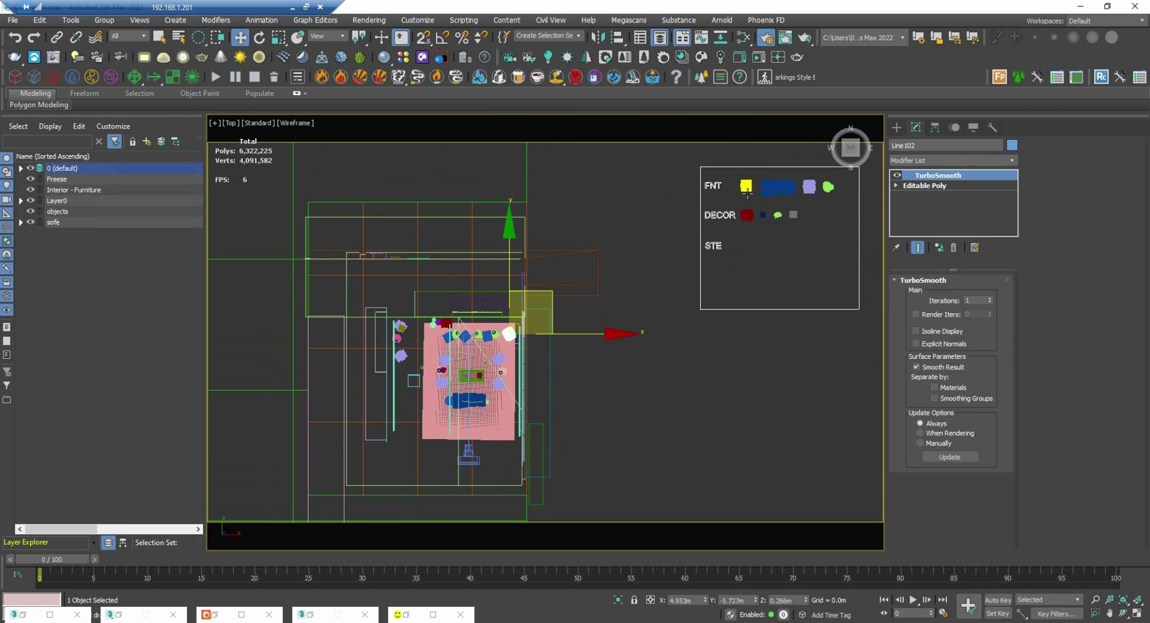
left_click(662, 297)
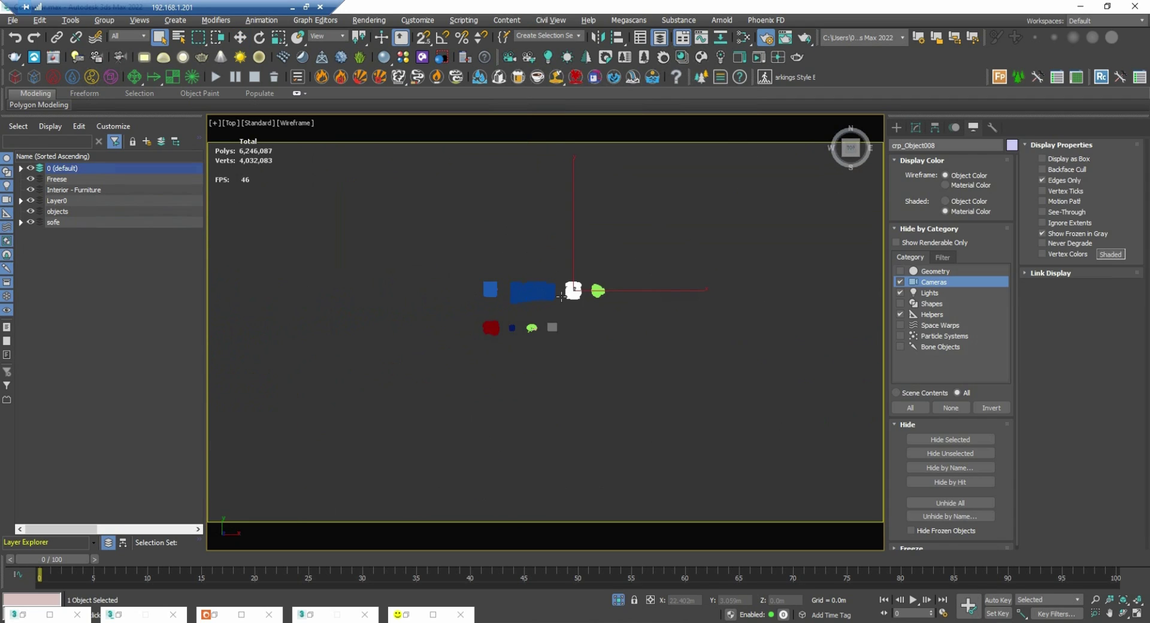
scroll(566, 286, "down", 3)
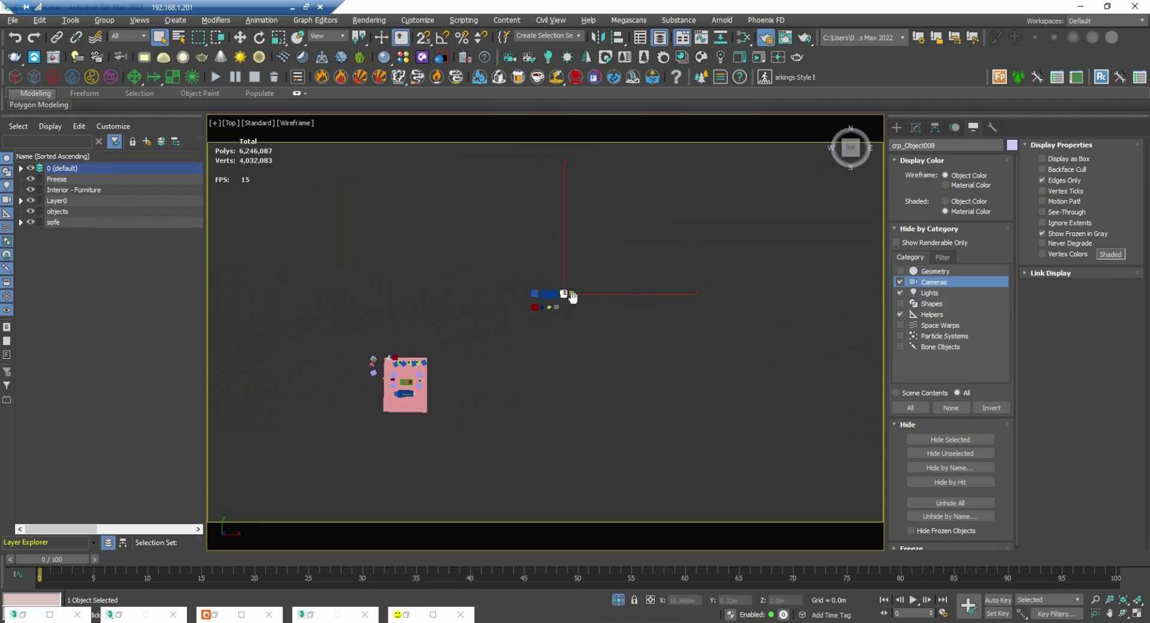
middle_click_drag(593, 275, 667, 247)
left_click_drag(666, 246, 537, 306, "shift")
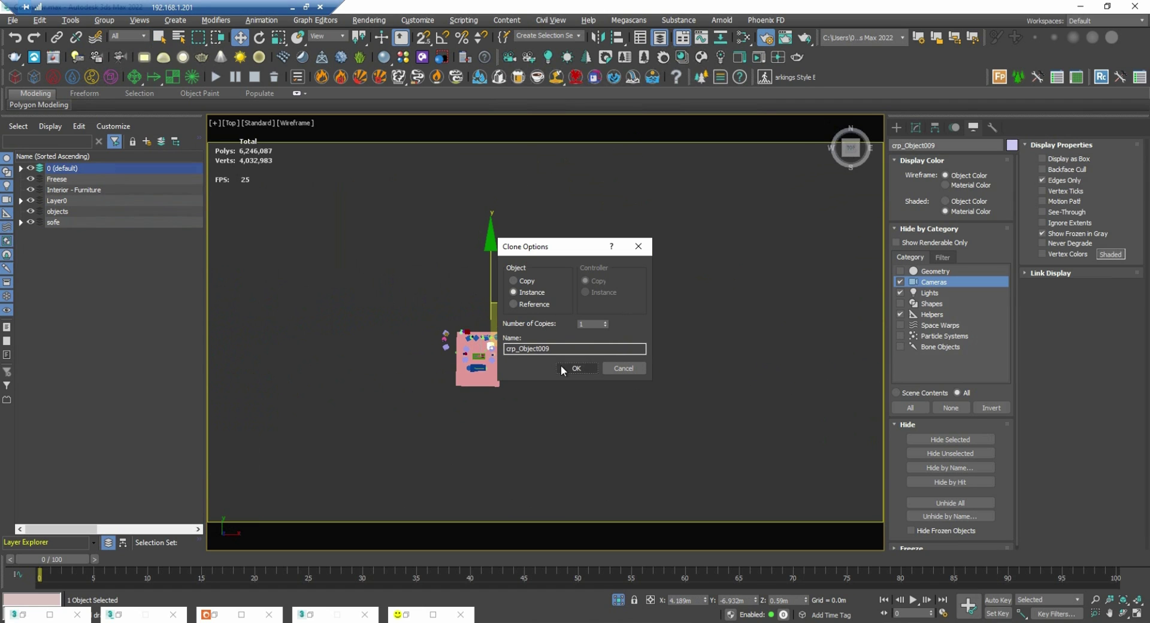
key("Return")
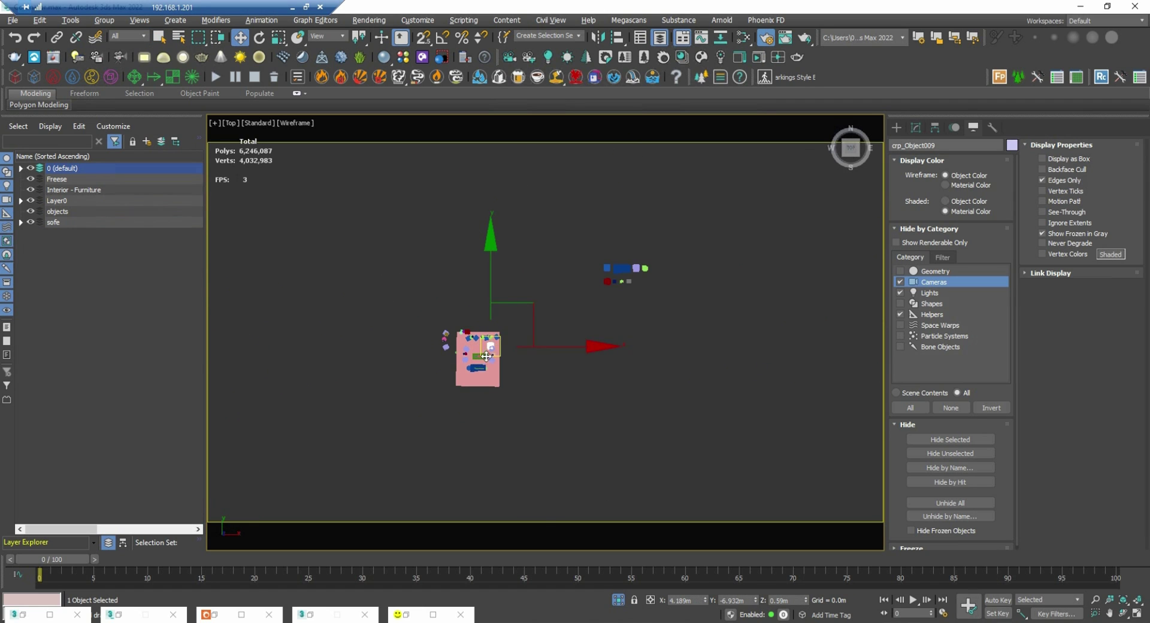
scroll(530, 336, "up", 6)
key("e")
left_click_drag(599, 241, 641, 294)
key("w")
left_click_drag(549, 313, 568, 350)
middle_click_drag(560, 359, 556, 277)
Place another armchair instance onto the lower armchair
mouse_move(557, 278)
left_mouse_down("shift")
mouse_move(557, 264)
mouse_move(550, 403)
left_mouse_up("shift")
key("Return")
middle_click_drag(550, 403, 551, 265)
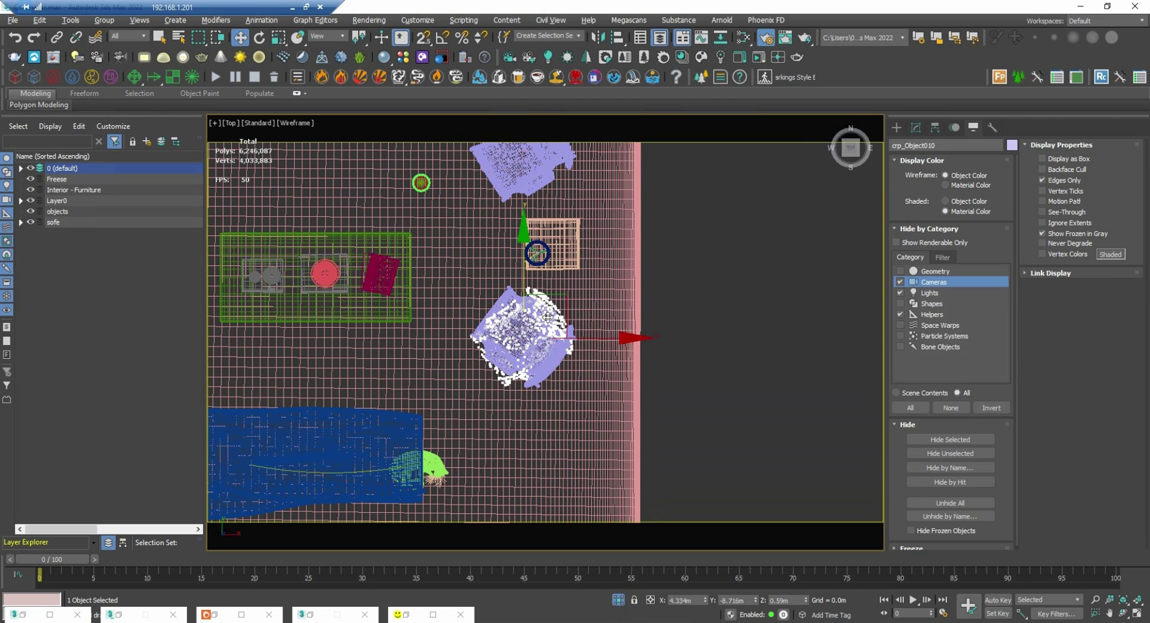
key("e")
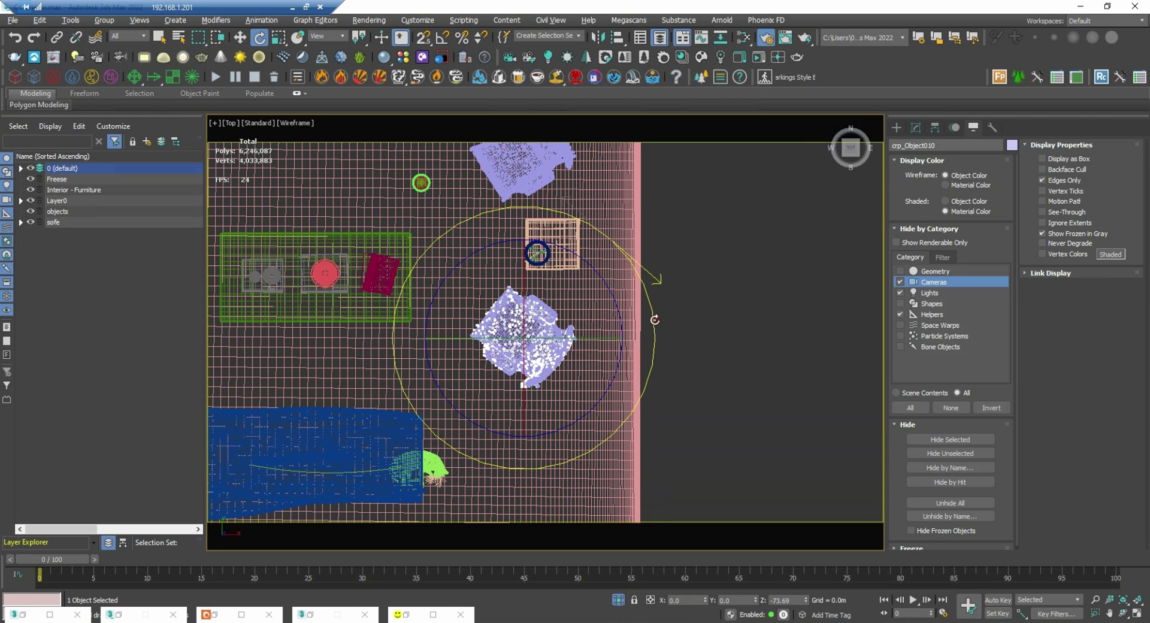
middle_click_drag(565, 343, 617, 345)
scroll(617, 346, "down", 2)
key("w")
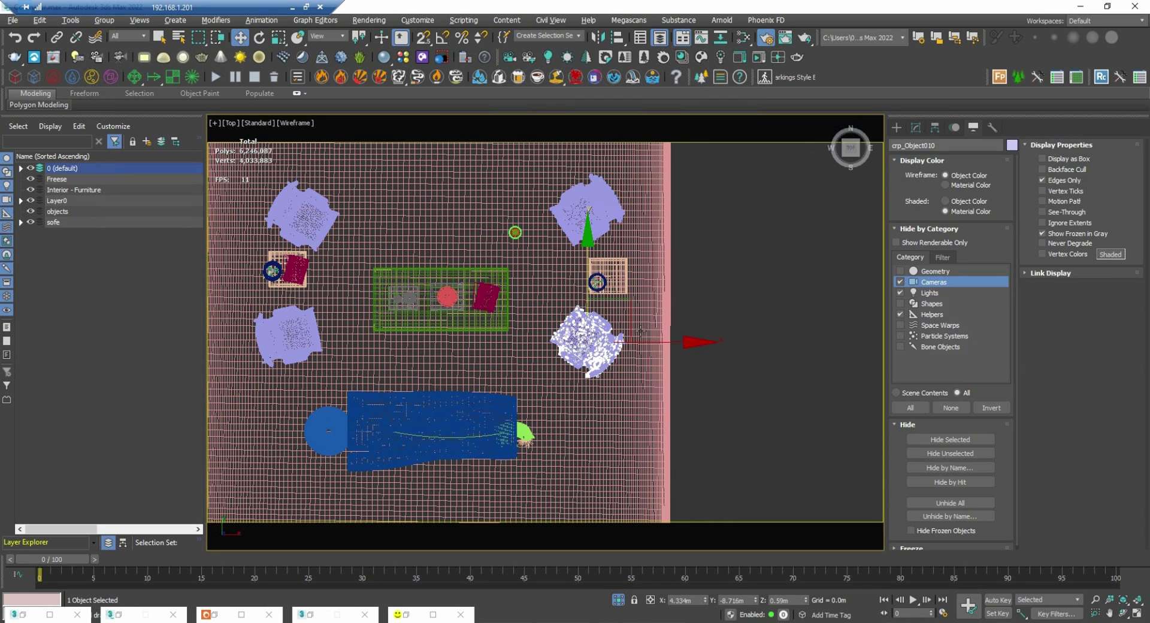
Clone an armchair instance to the left side, rotating it slightly and shifting it left
left_click_drag(634, 322, 346, 323, "shift")
left_click(576, 368)
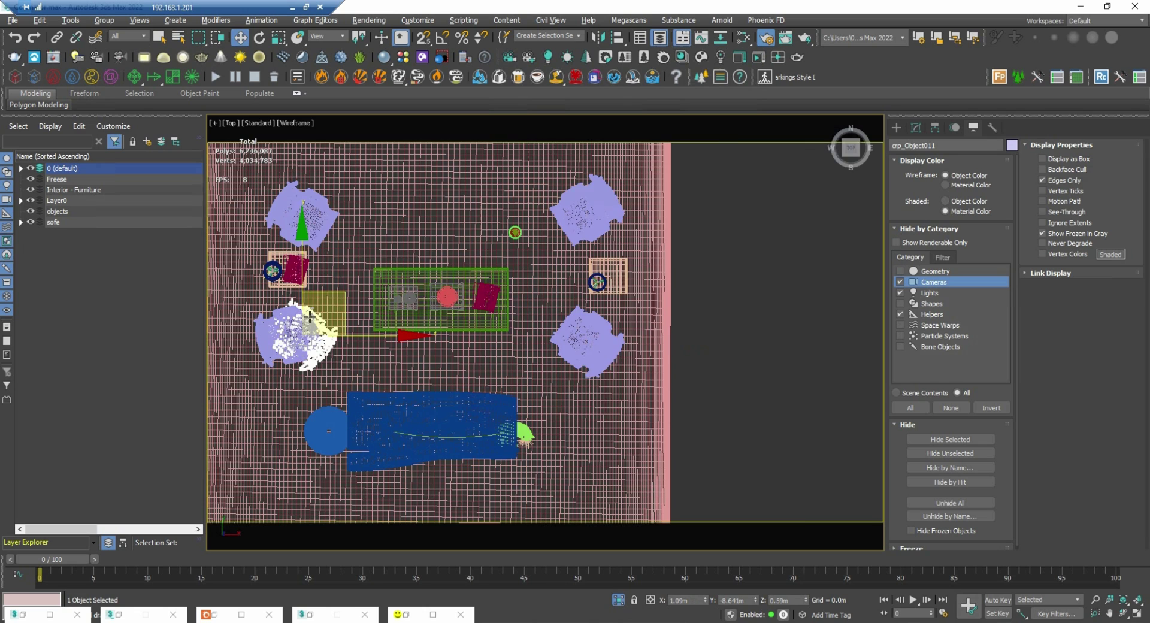
scroll(297, 336, "up", 4)
key("e")
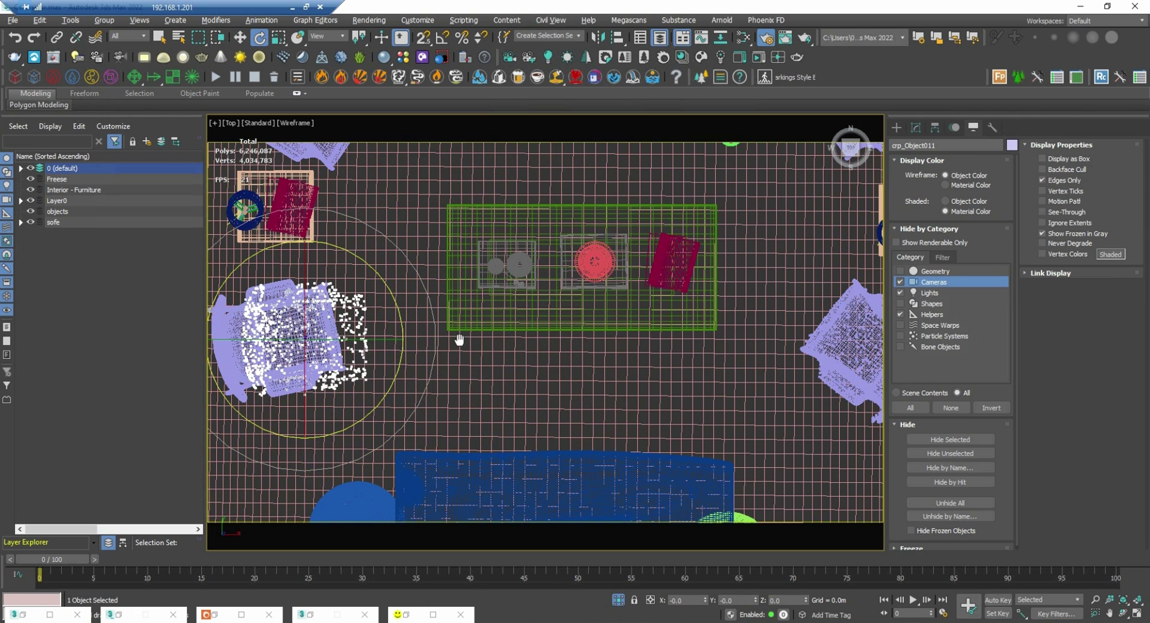
middle_click_drag(457, 334, 542, 293)
left_click_drag(547, 279, 553, 281)
key("w")
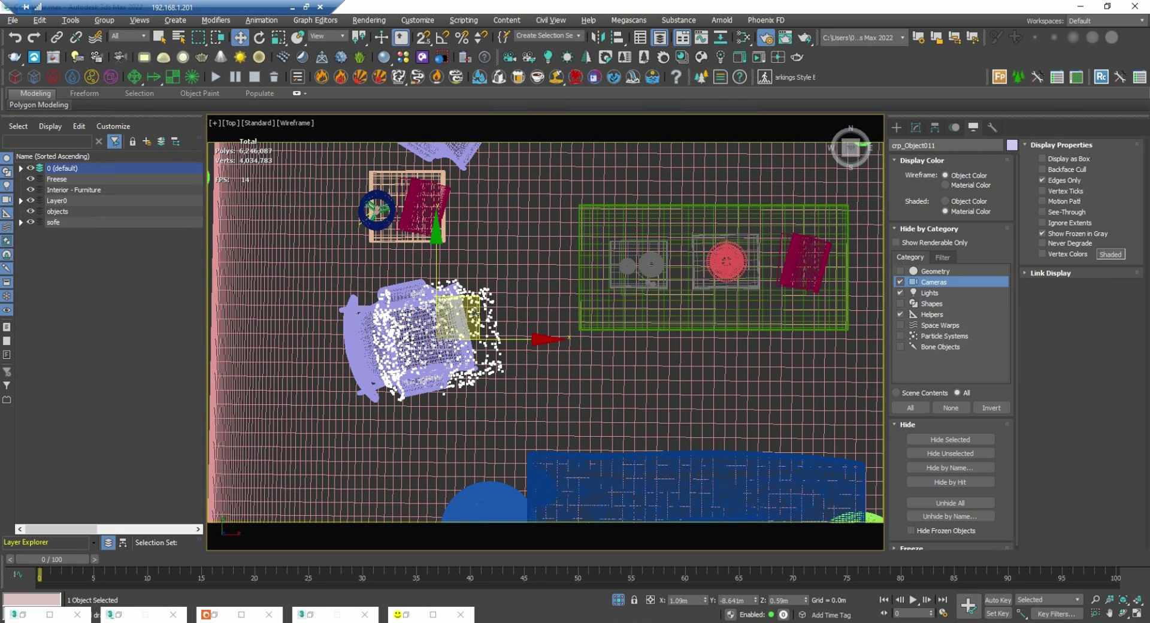
left_click_drag(480, 304, 450, 305)
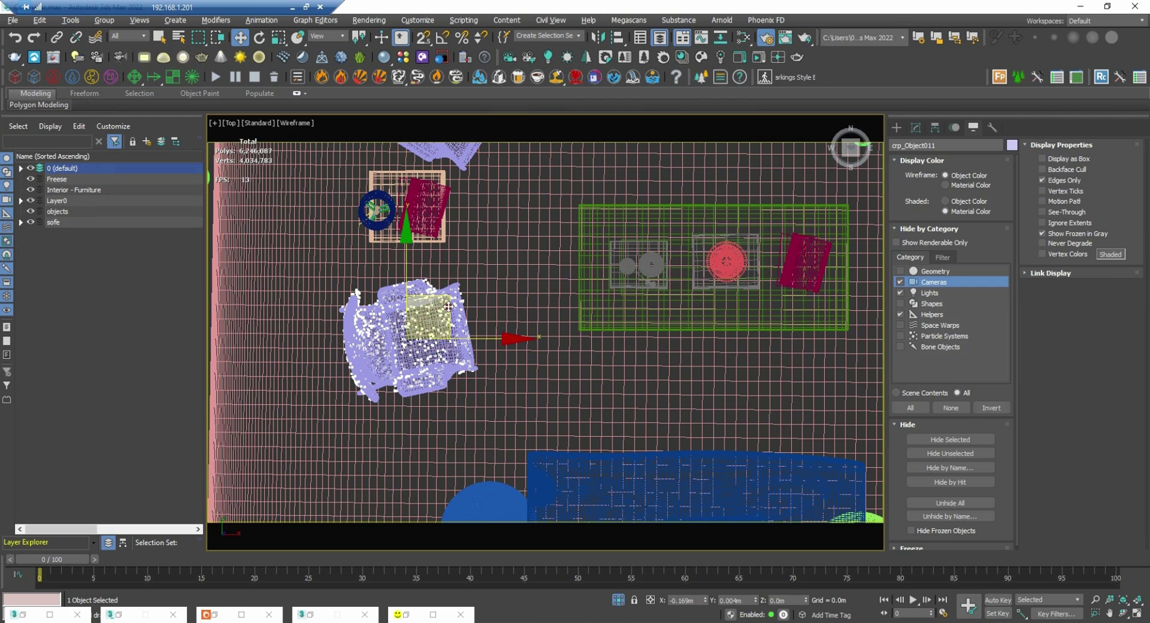
key("e")
key("w")
middle_click_drag(506, 259, 473, 410)
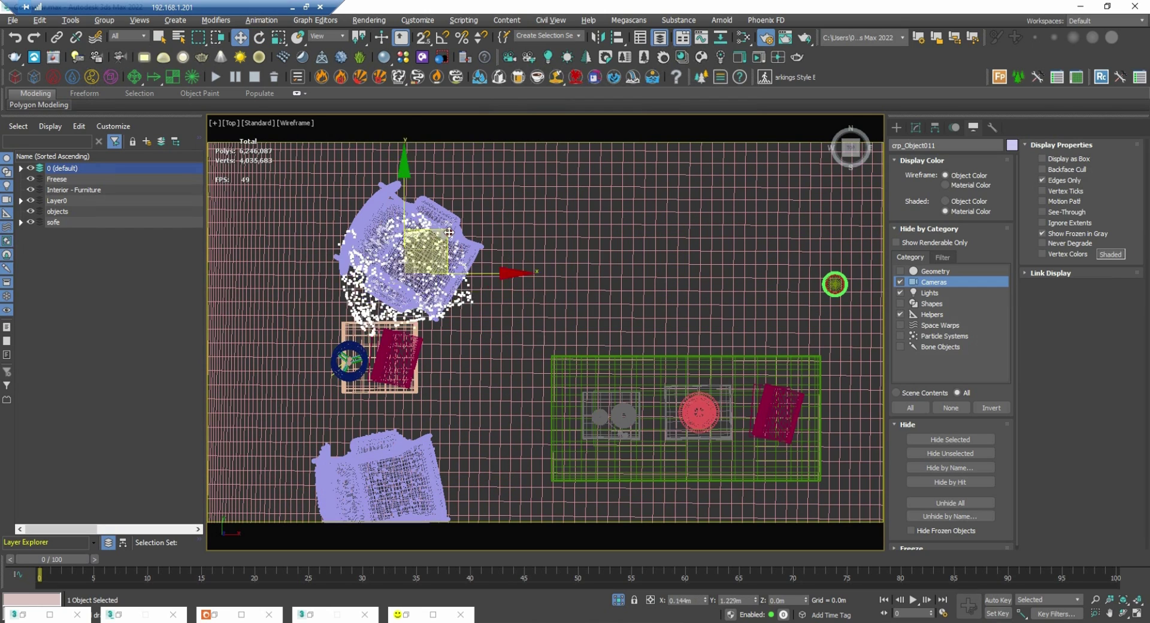
Add two more instanced chair copies, one at a new spot and one on the room's left side
left_click_drag(449, 233, 451, 234, "shift")
left_click(560, 367)
middle_click_drag(526, 198, 551, 238)
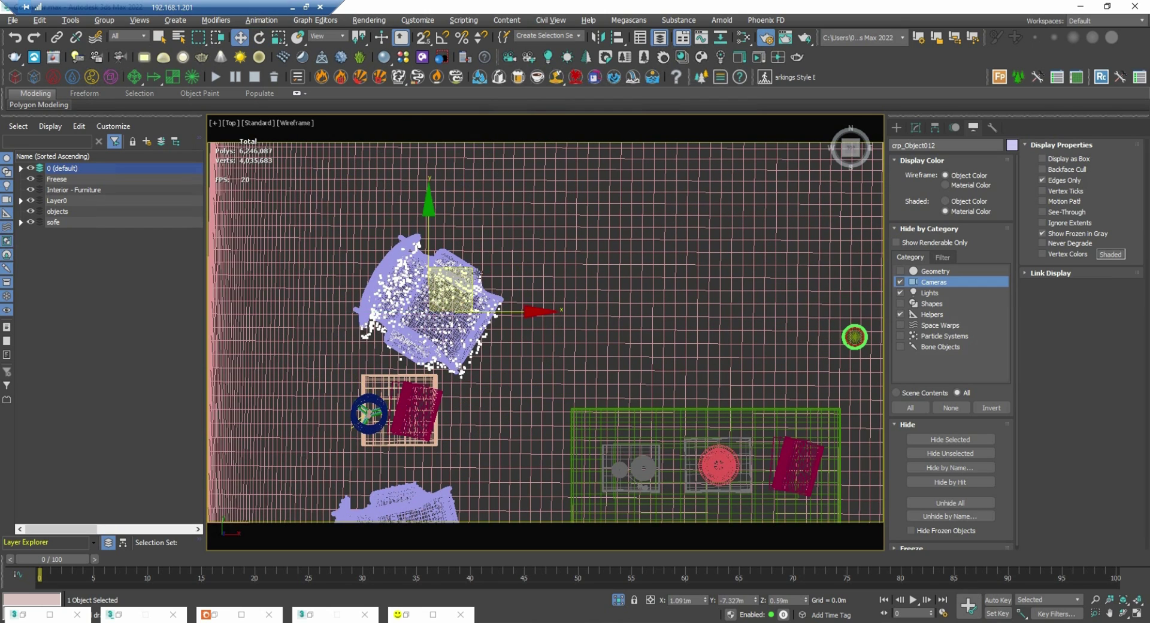
scroll(470, 264, "down", 4)
middle_click_drag(470, 264, 631, 263)
left_click_drag(653, 272, 436, 260, "shift")
left_click(559, 367)
scroll(468, 220, "up", 2)
key("e")
key("w")
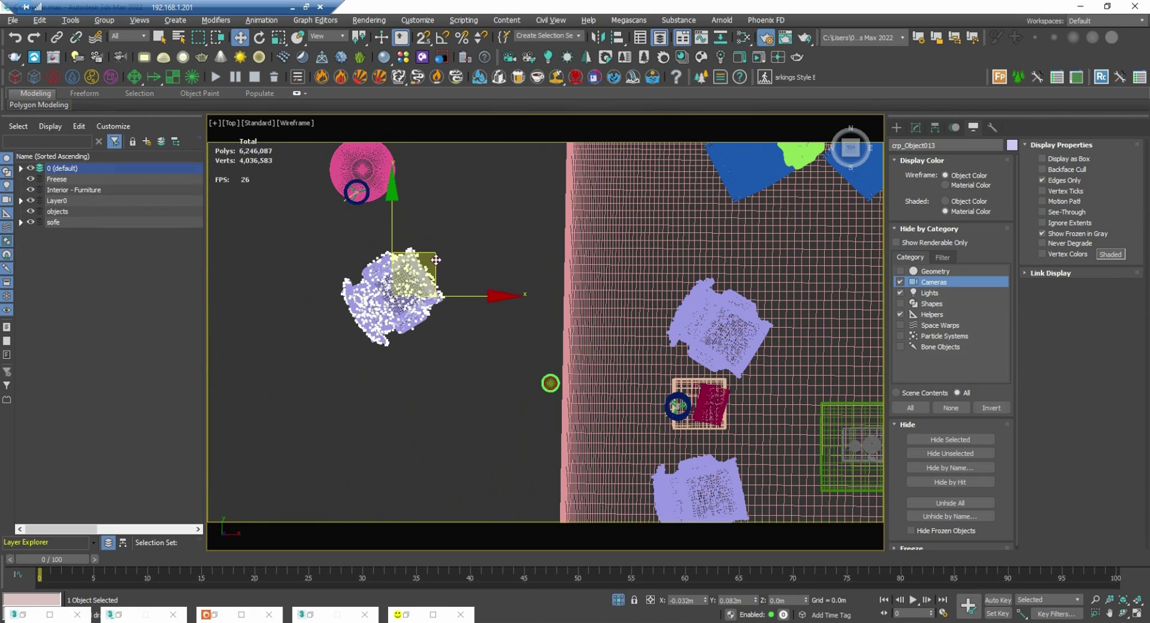
Clone a chair instance upward, then rotate and nudge it slightly into place
mouse_move(438, 261)
middle_mouse_down()
mouse_move(397, 360)
mouse_move(422, 454)
middle_mouse_up()
left_click_drag(421, 455, 414, 248, "shift")
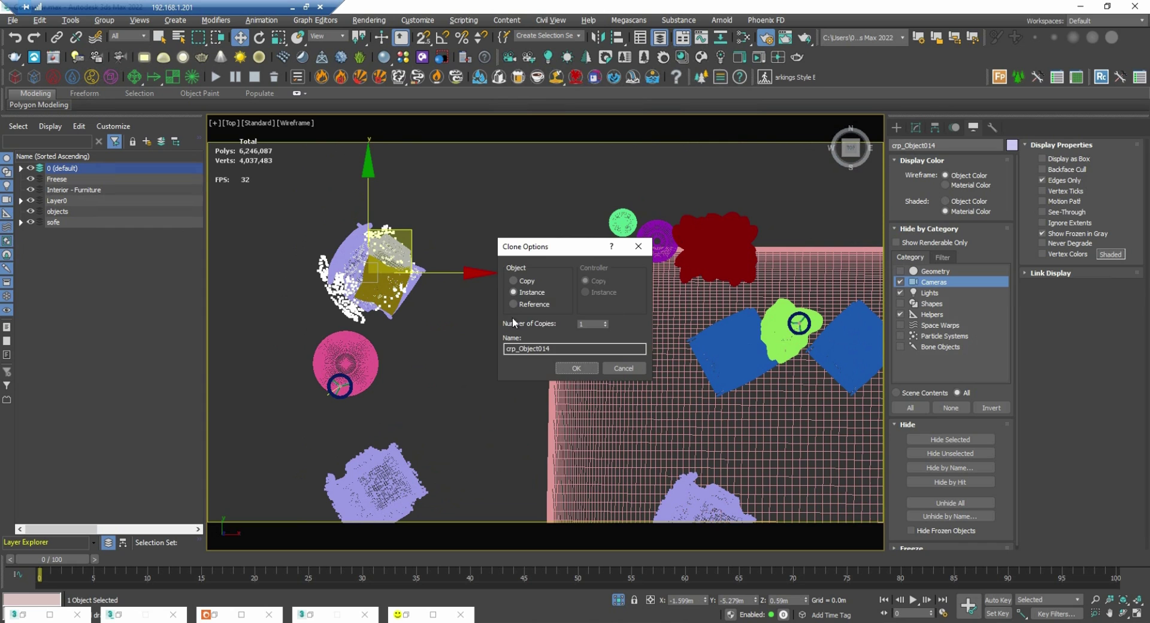
left_click(564, 372)
key("e")
scroll(360, 240, "up", 3)
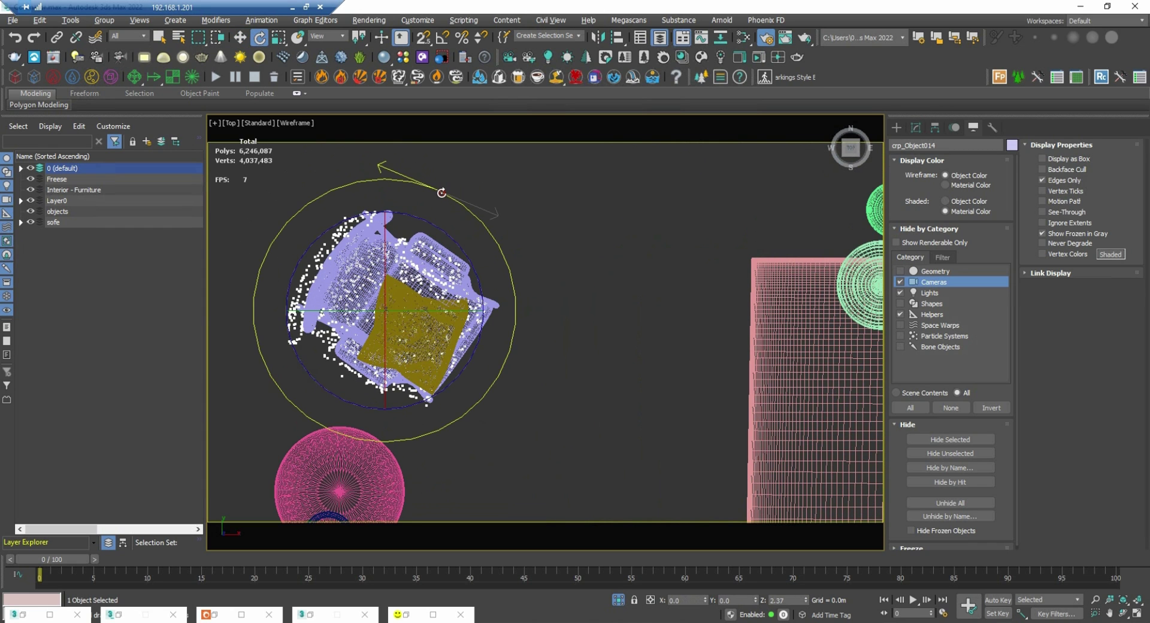
key("w")
key("e")
left_click_drag(498, 227, 513, 213)
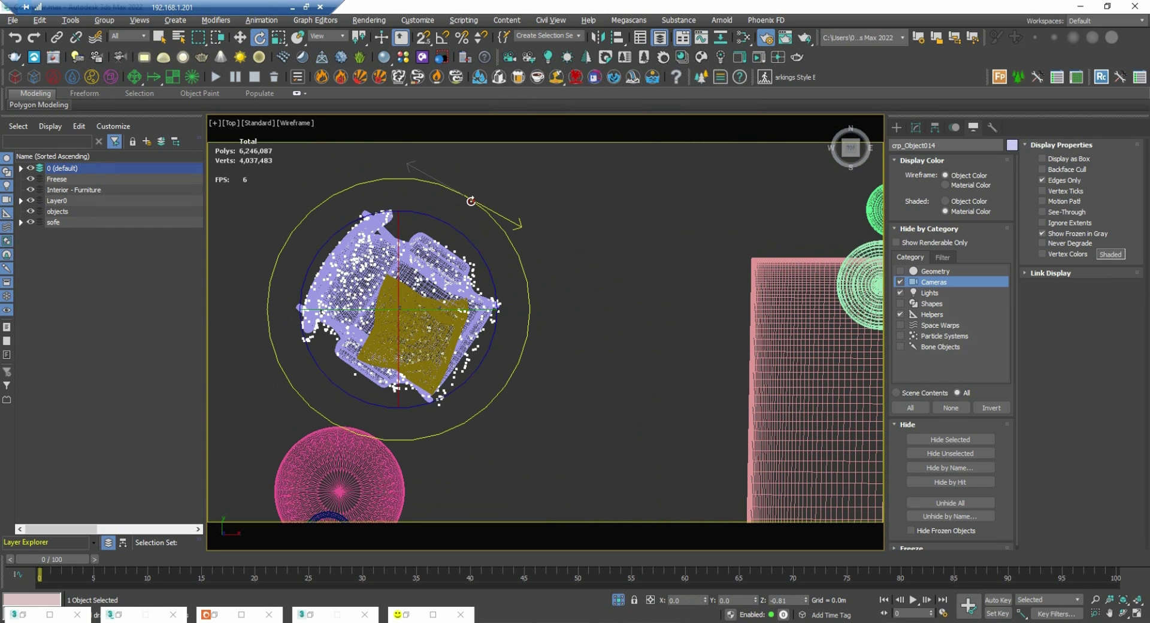
key("w")
left_click_drag(446, 264, 441, 265)
middle_click_drag(442, 265, 466, 271, "alt")
left_click(466, 271)
In Top view, instance the small square proxy, then rotate and move it onto a blue box
key("t")
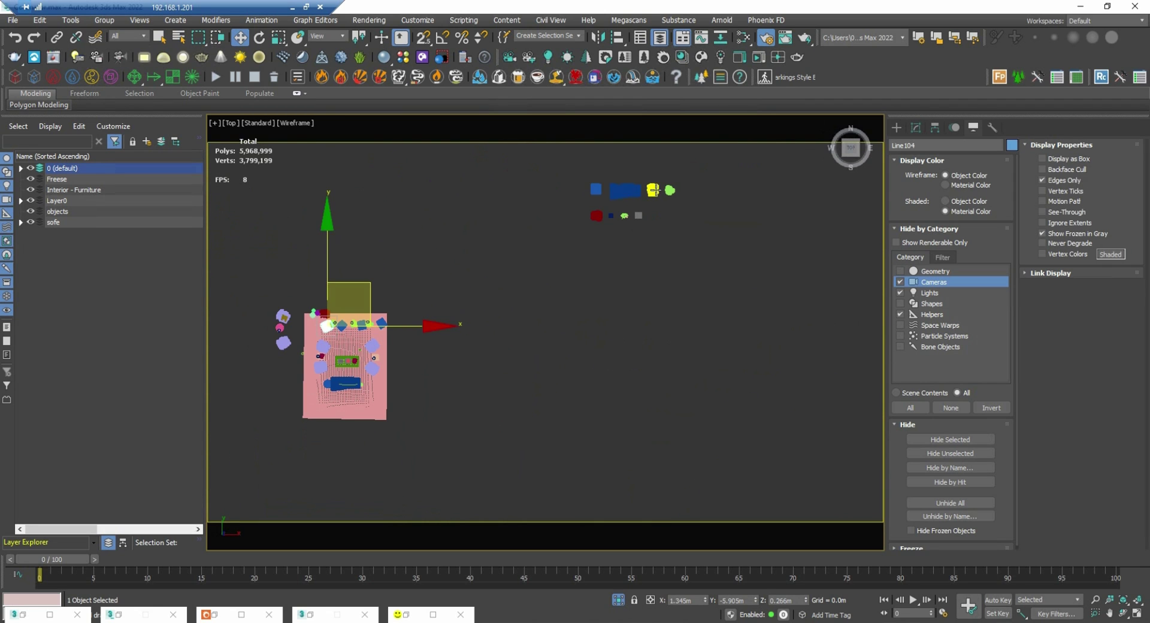
left_click(593, 190)
left_click_drag(593, 190, 392, 310, "shift")
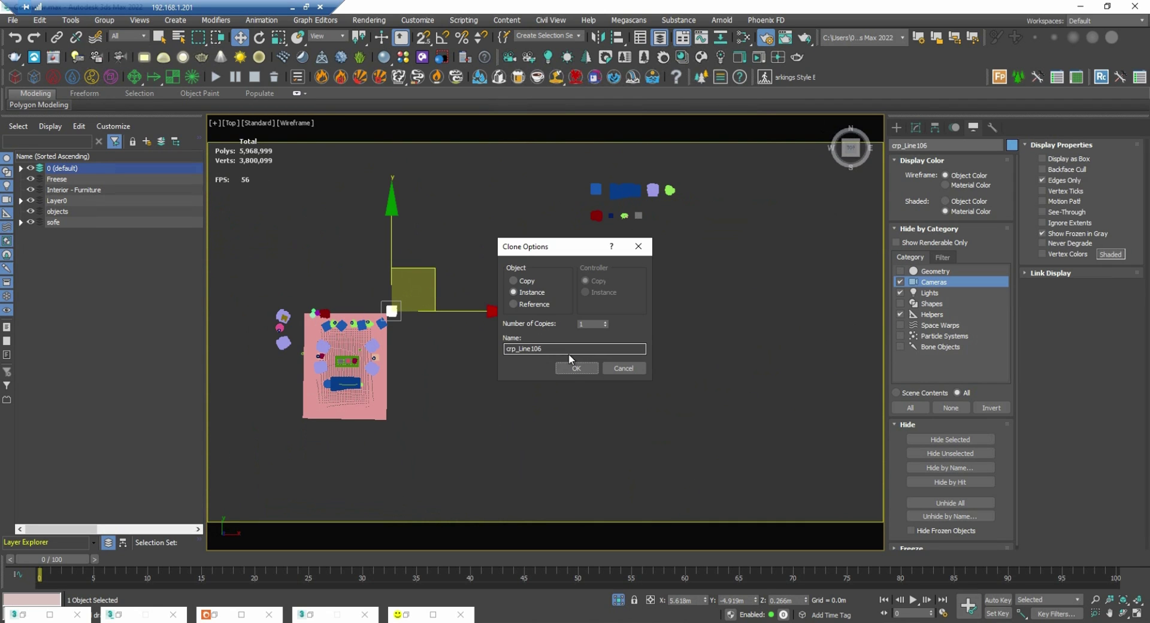
key("Return")
scroll(343, 317, "up", 4)
scroll(344, 317, "up", 5)
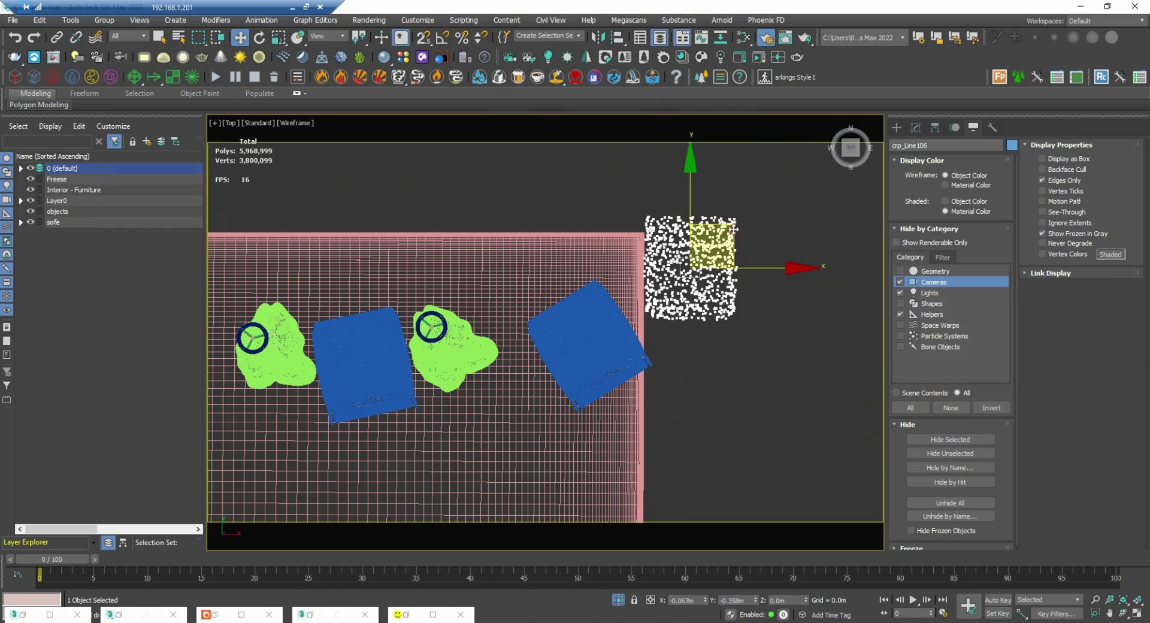
middle_click_drag(671, 228, 717, 243, "alt")
key("t")
key("e")
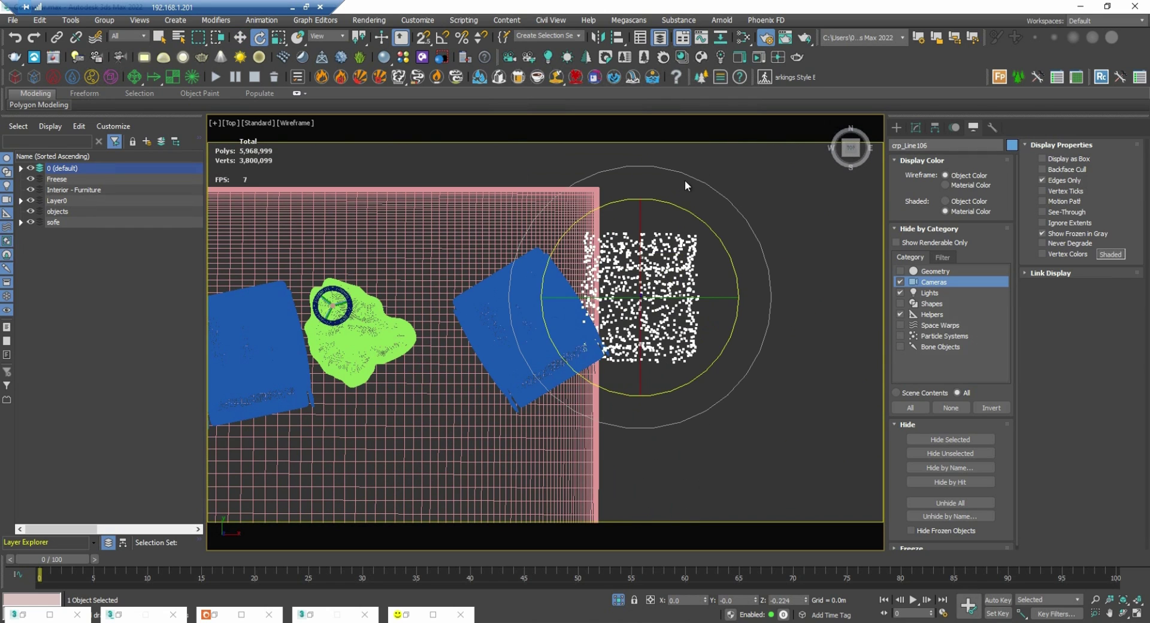
left_click_drag(688, 185, 749, 299)
key("w")
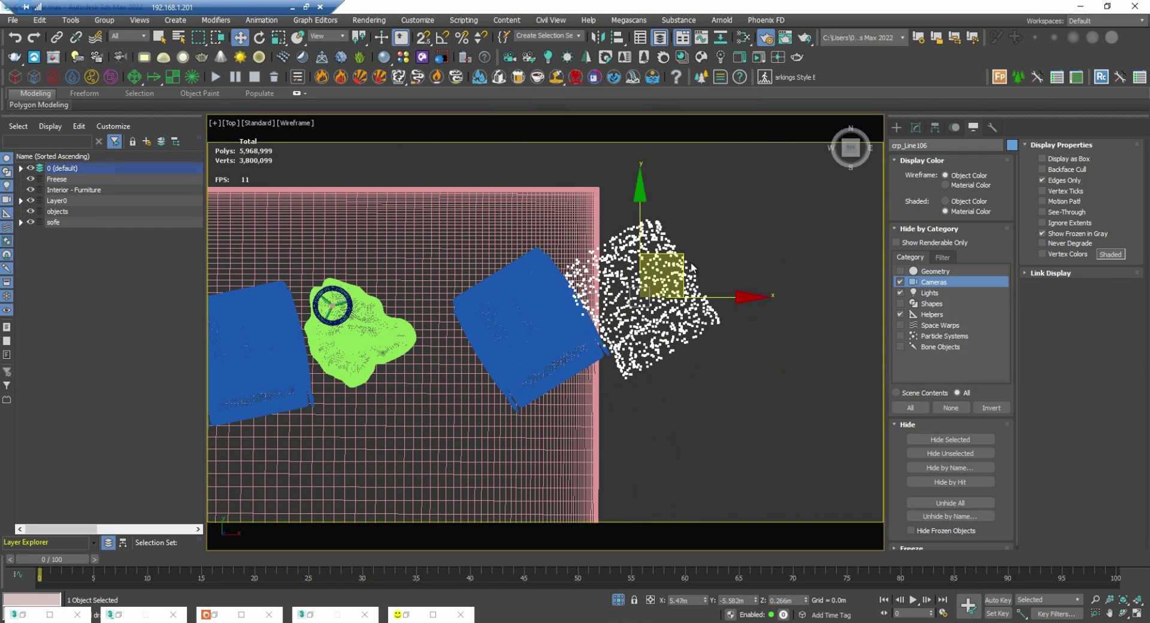
left_click_drag(689, 255, 560, 286)
Place an instanced copy of the square block on the left blue box
key("e")
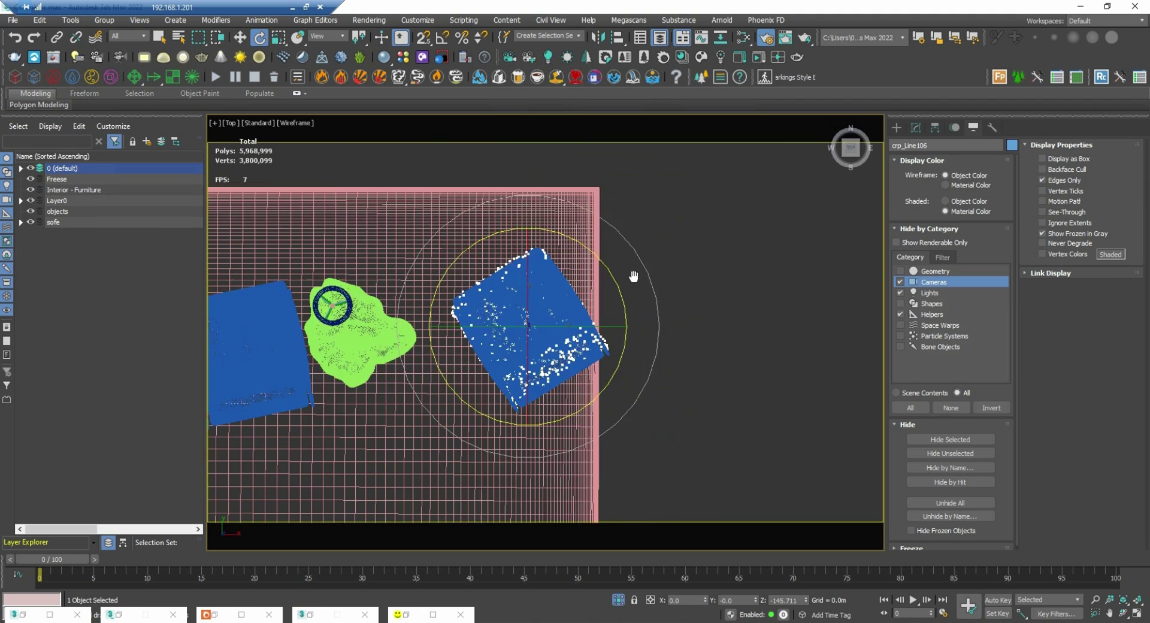
middle_click_drag(571, 286, 683, 303)
key("w")
left_click_drag(683, 303, 423, 299, "shift")
key("Return")
middle_click_drag(423, 256, 512, 247)
key("e")
key("w")
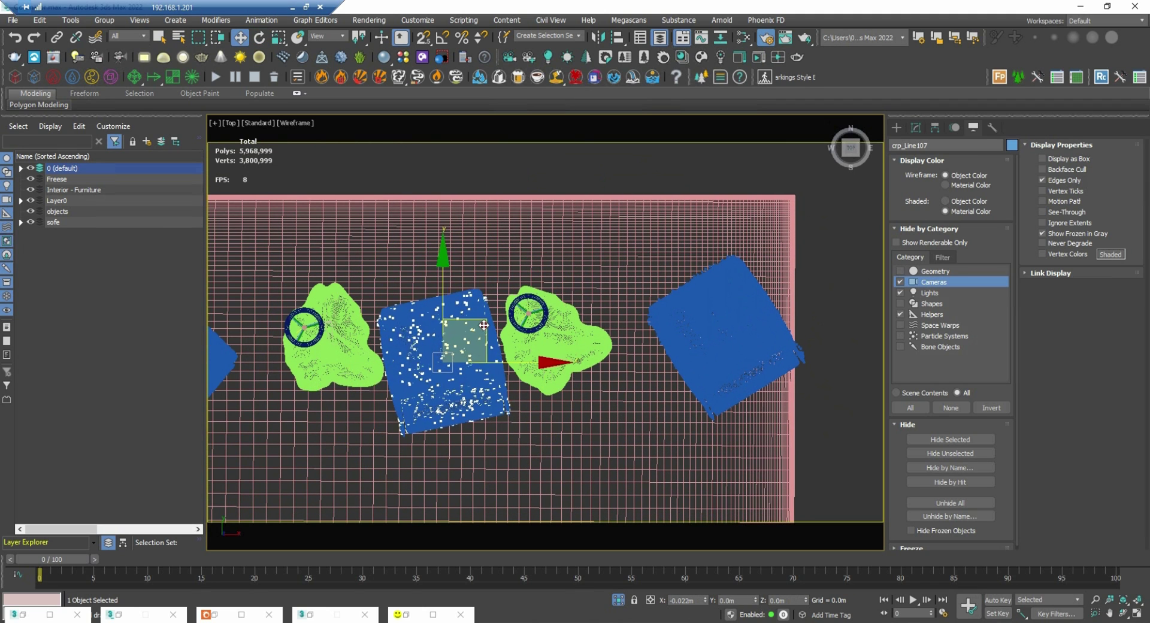
Instance two more block copies onto the next blue boxes, rotating each to match its box
middle_click_drag(467, 323, 647, 324)
left_click_drag(647, 323, 375, 324, "shift")
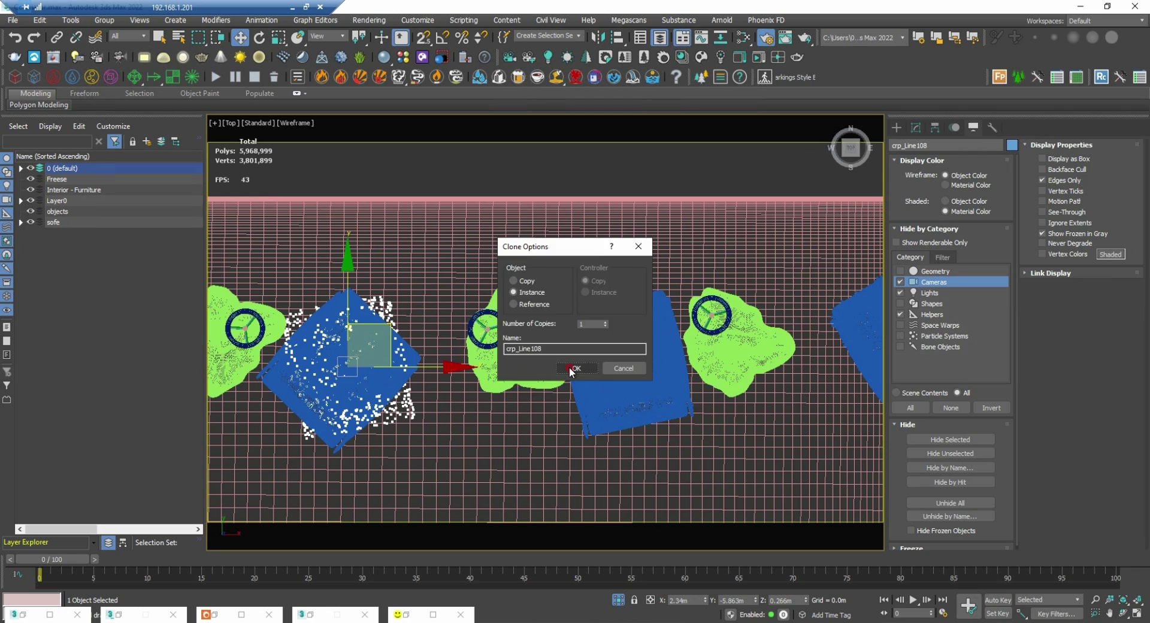
key("Return")
middle_click_drag(380, 319, 524, 307)
key("e")
left_click_drag(523, 306, 523, 322)
key("w")
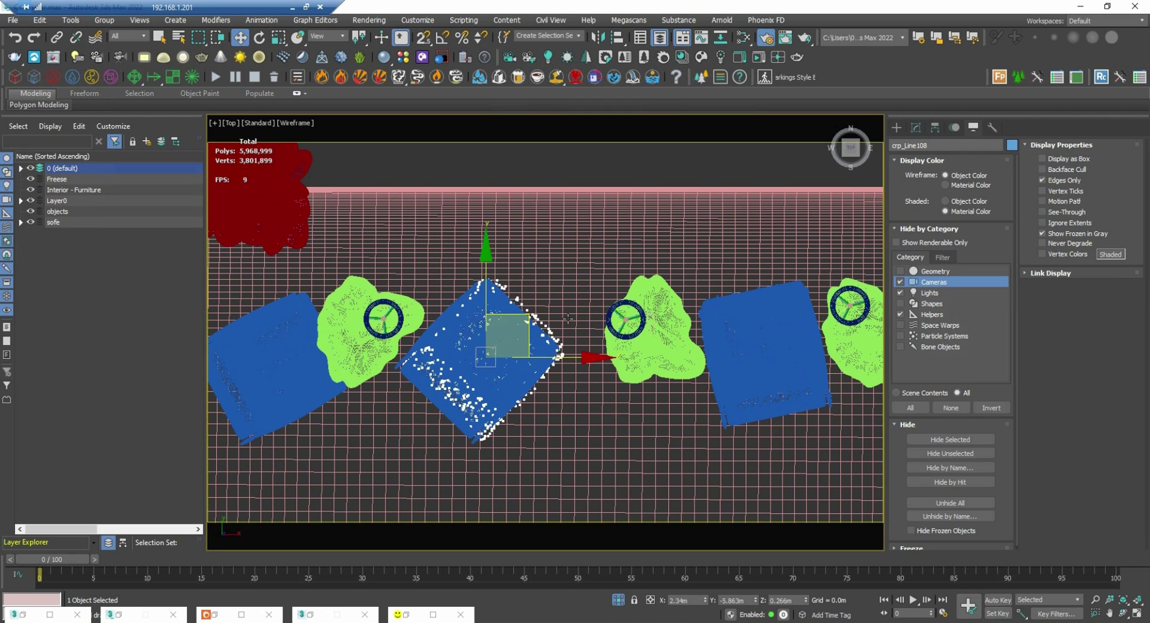
middle_click_drag(523, 322, 634, 321)
left_click_drag(633, 322, 426, 322, "shift")
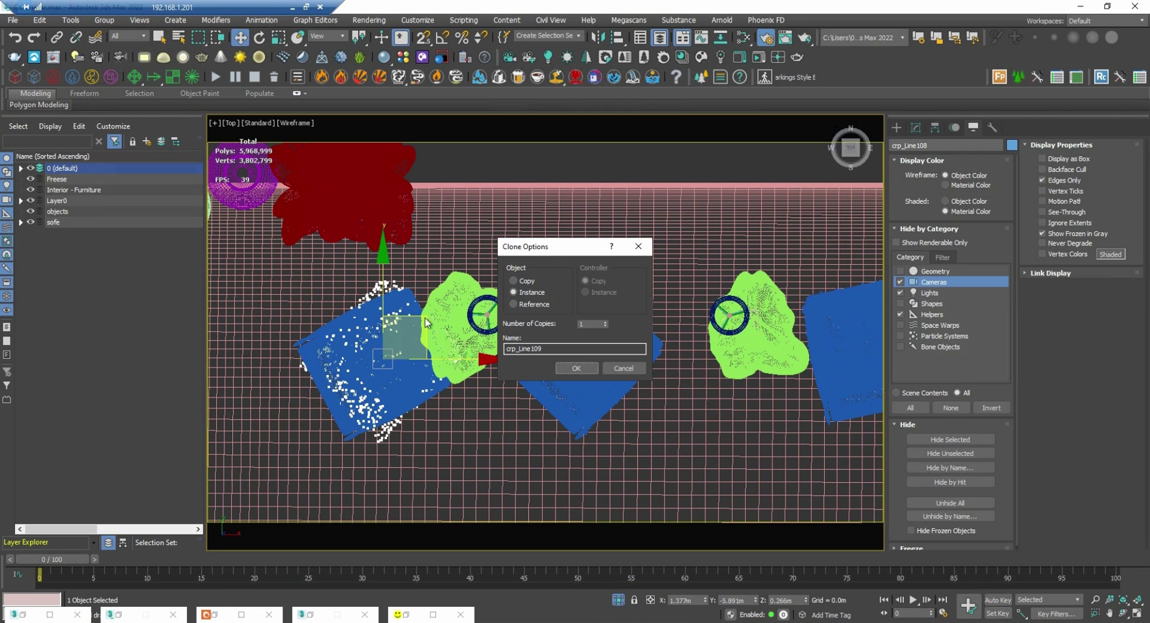
key("Return")
key("e")
left_click_drag(447, 286, 442, 297)
key("w")
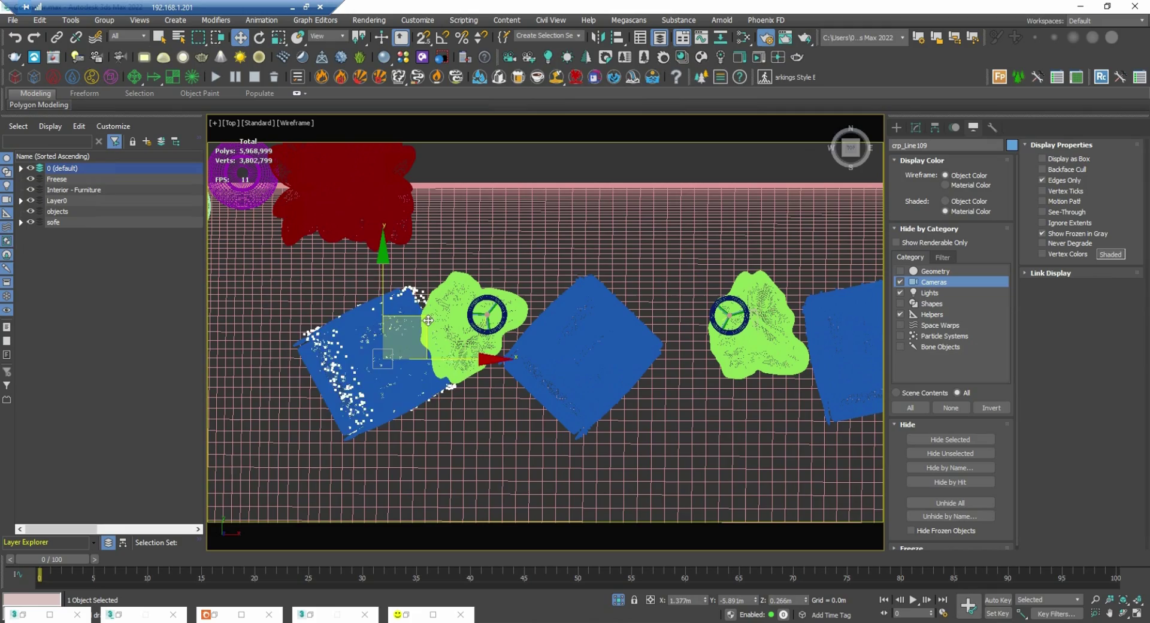
key("e")
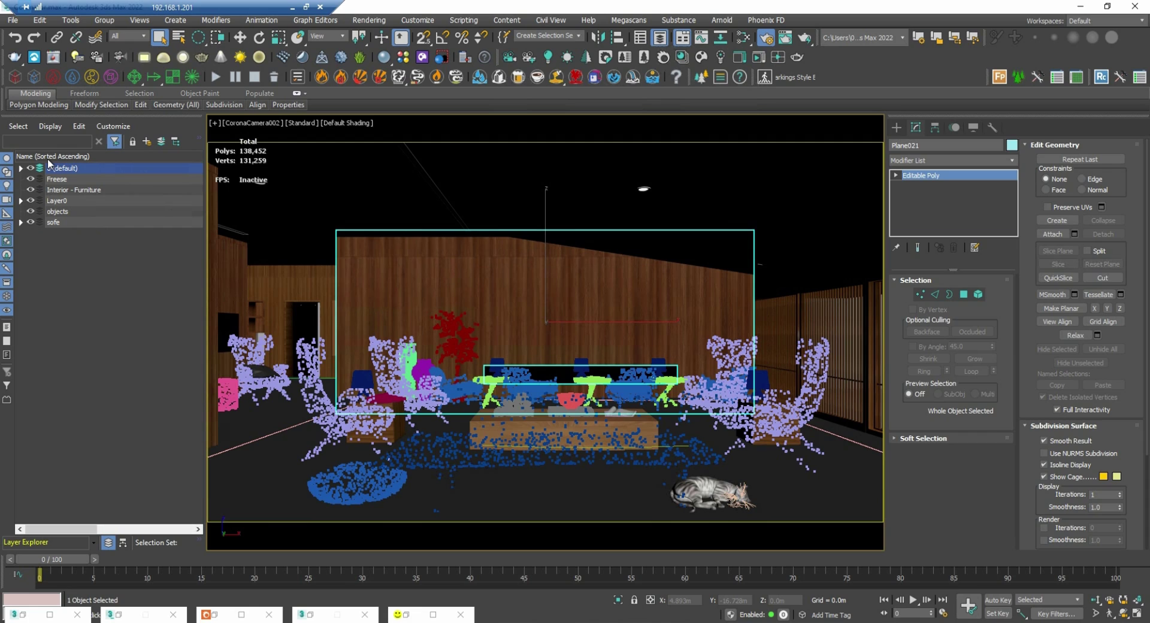
Deselect Plane021 in the camera view and pick Layer0 in the Layer Explorer
left_click(74, 254)
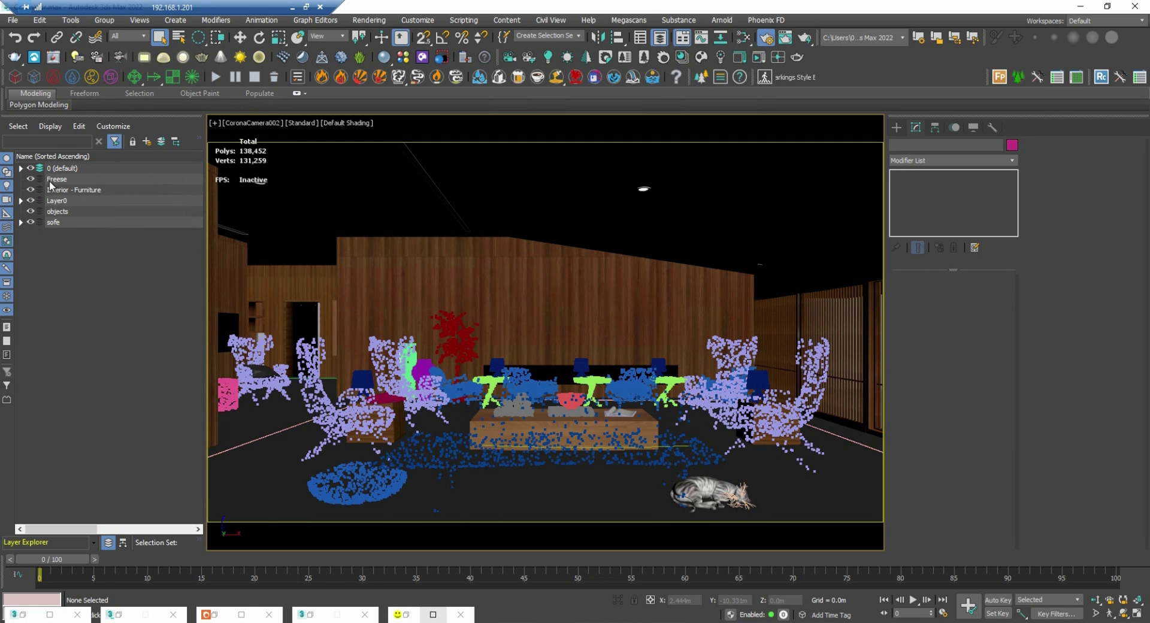
left_click(60, 203)
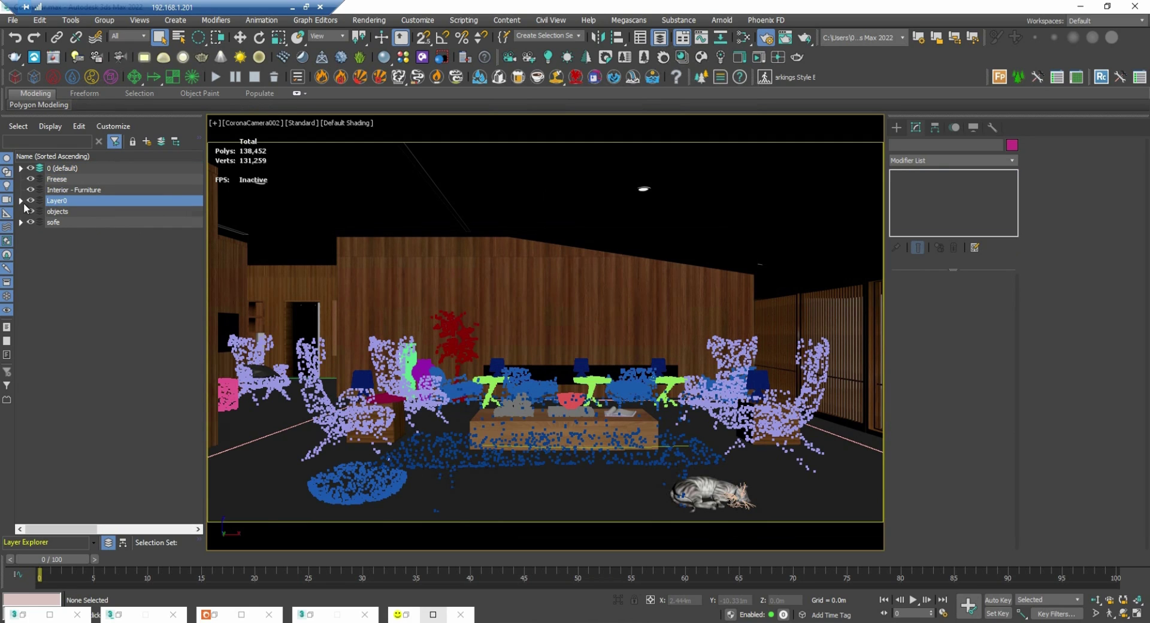
Run Remove Empty Layers so only the 0 (default) layer remains
left_click(71, 244)
key("w")
right_click(127, 244)
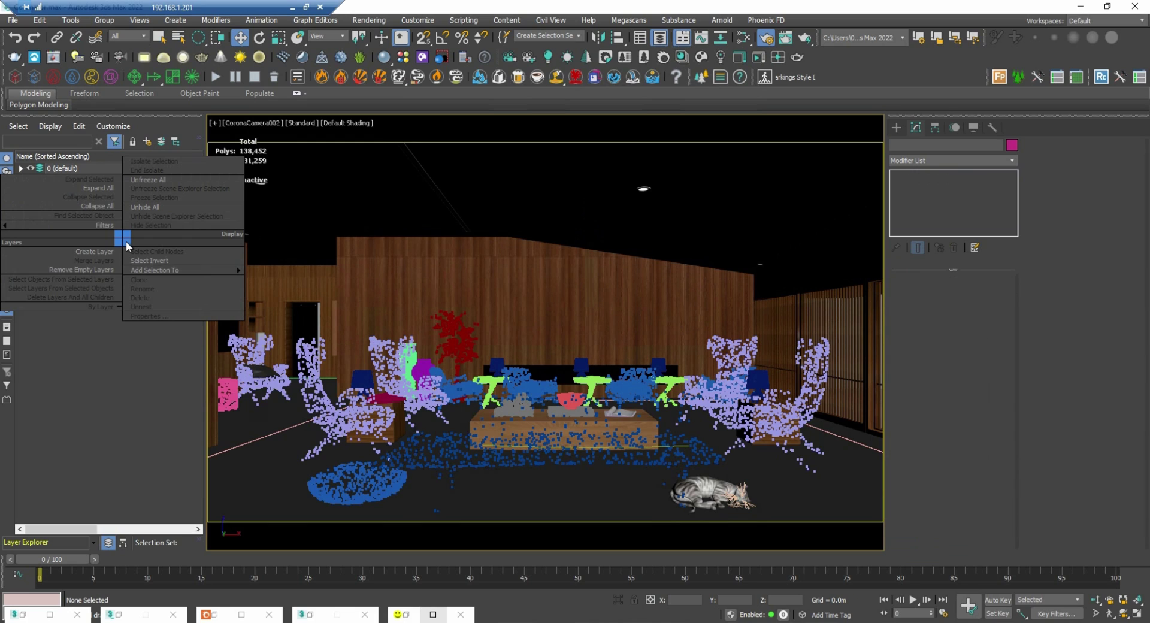
left_click(102, 269)
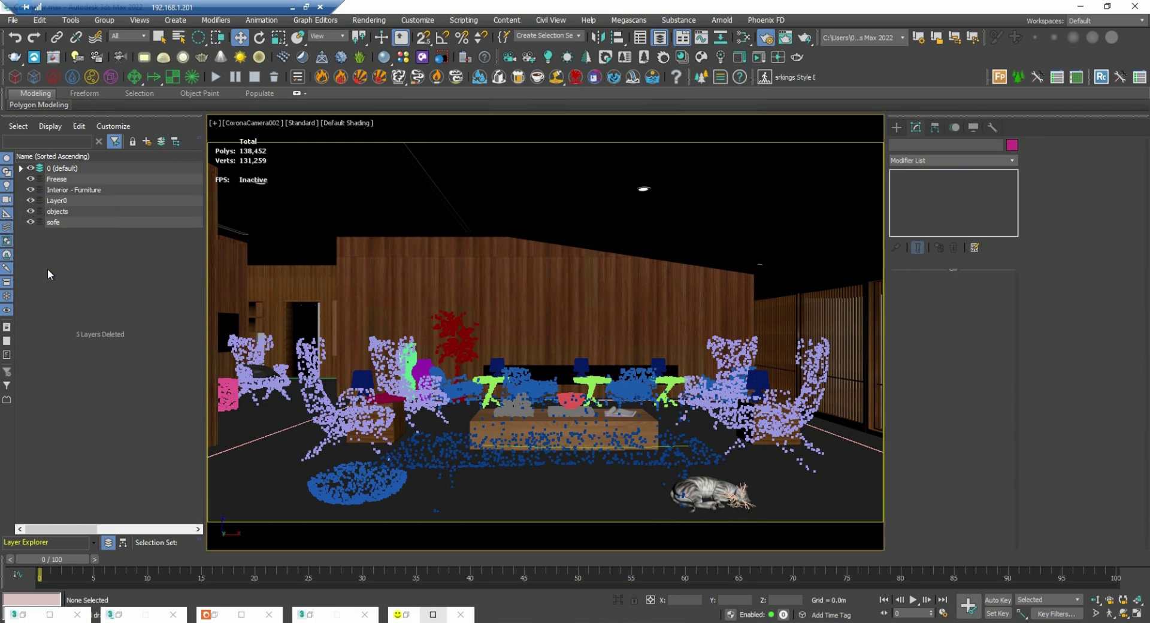
left_click(63, 169)
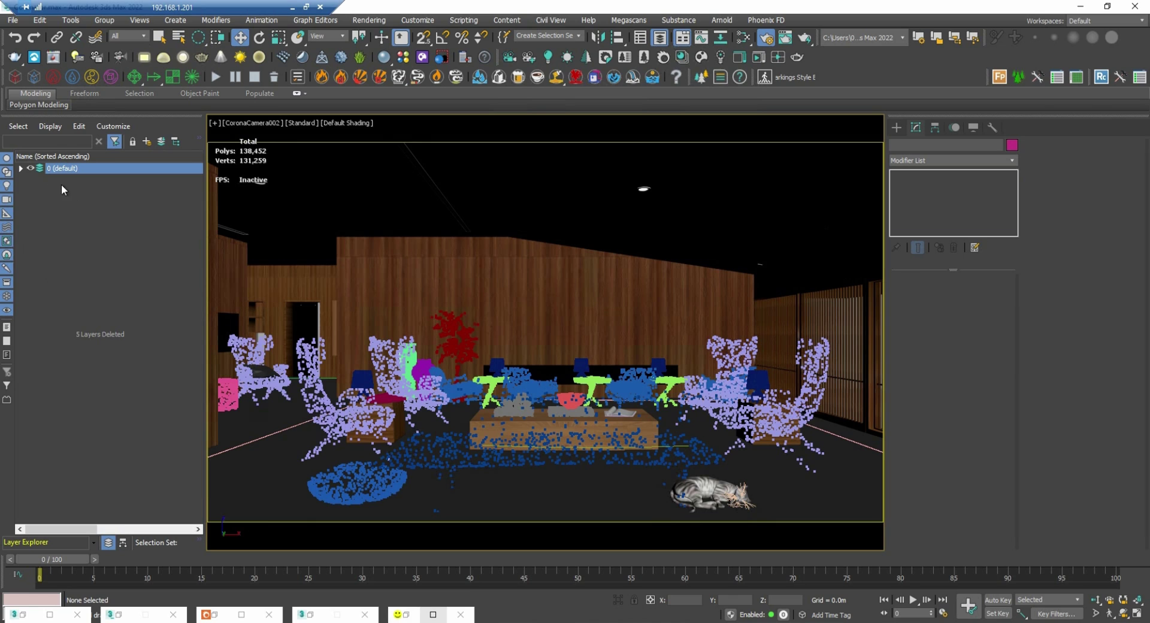
Select the armchair proxies around the coffee table in the camera view
left_click(308, 381)
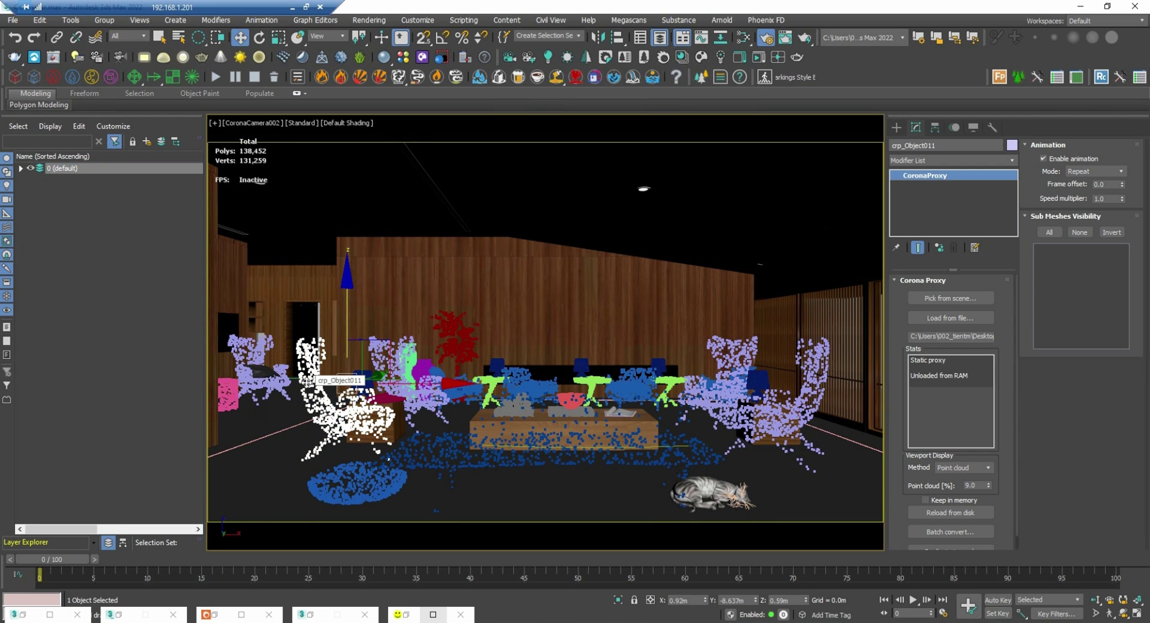
left_click(262, 339, "ctrl")
left_click(404, 355, "ctrl")
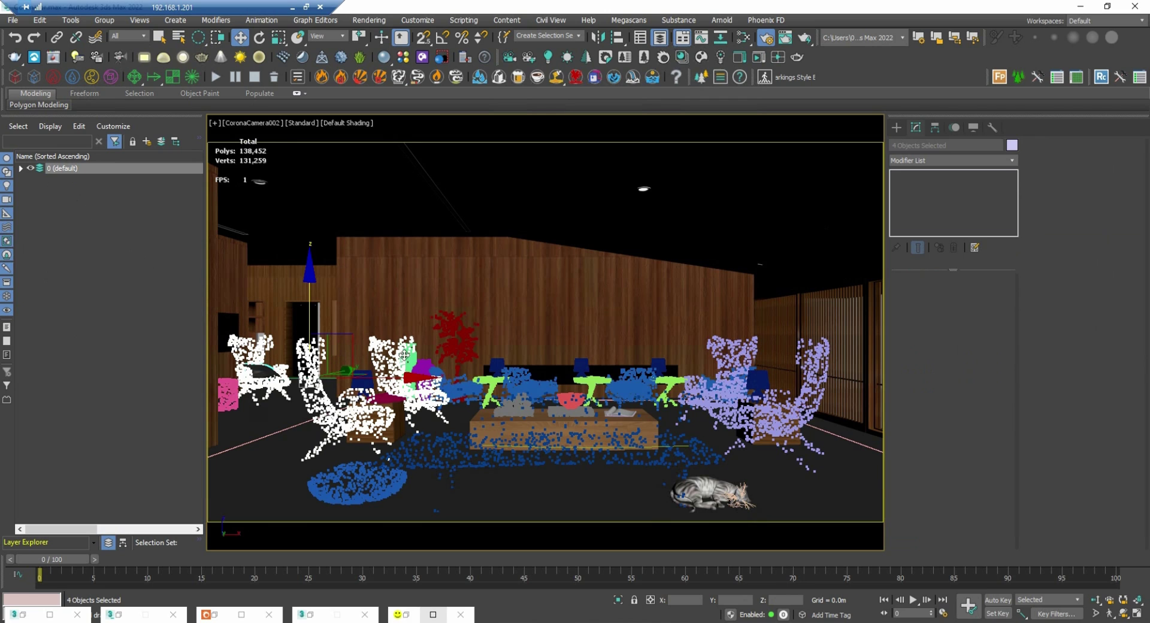
left_click(737, 374, "ctrl")
left_click(815, 373, "ctrl")
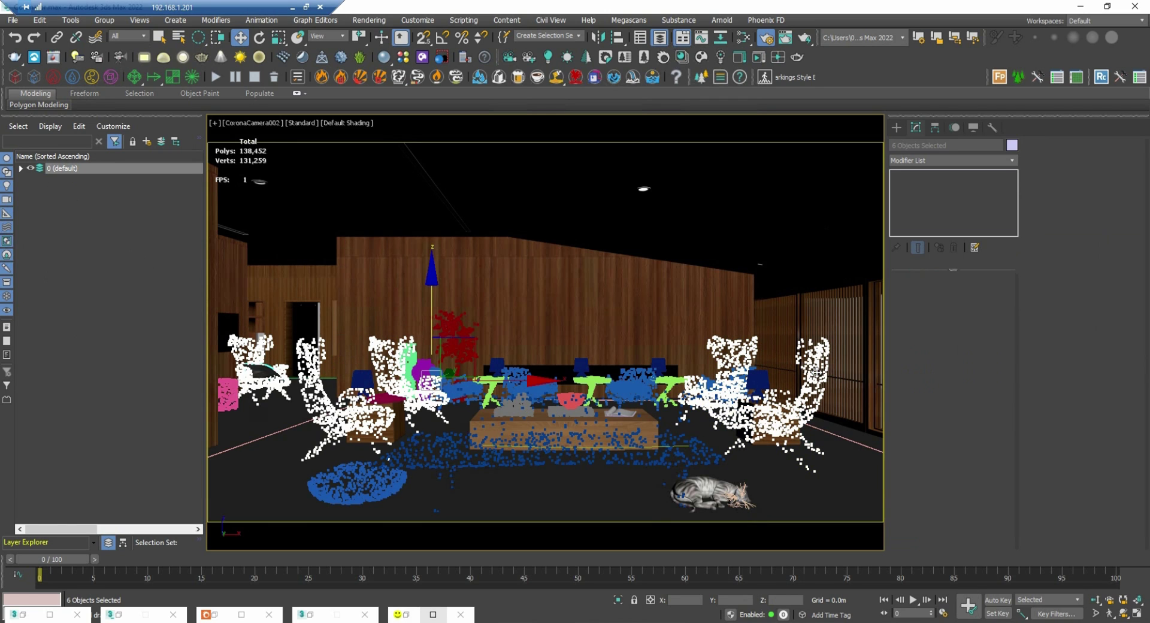
Create a new layer named FNT containing the selected armchair proxies
left_click(147, 143)
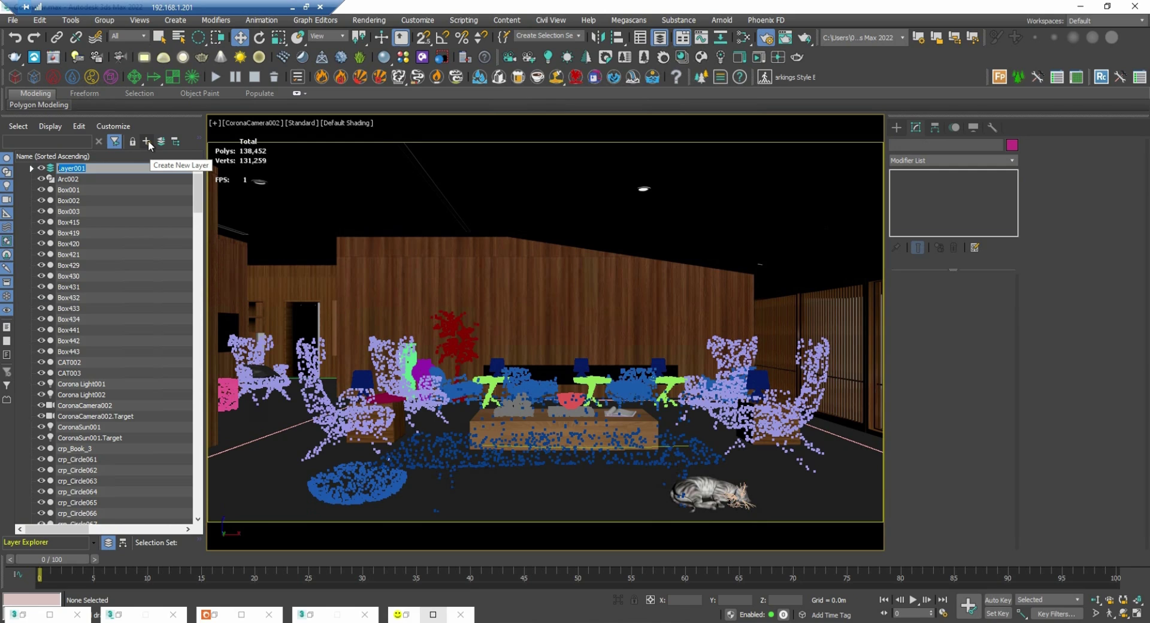
type("F")
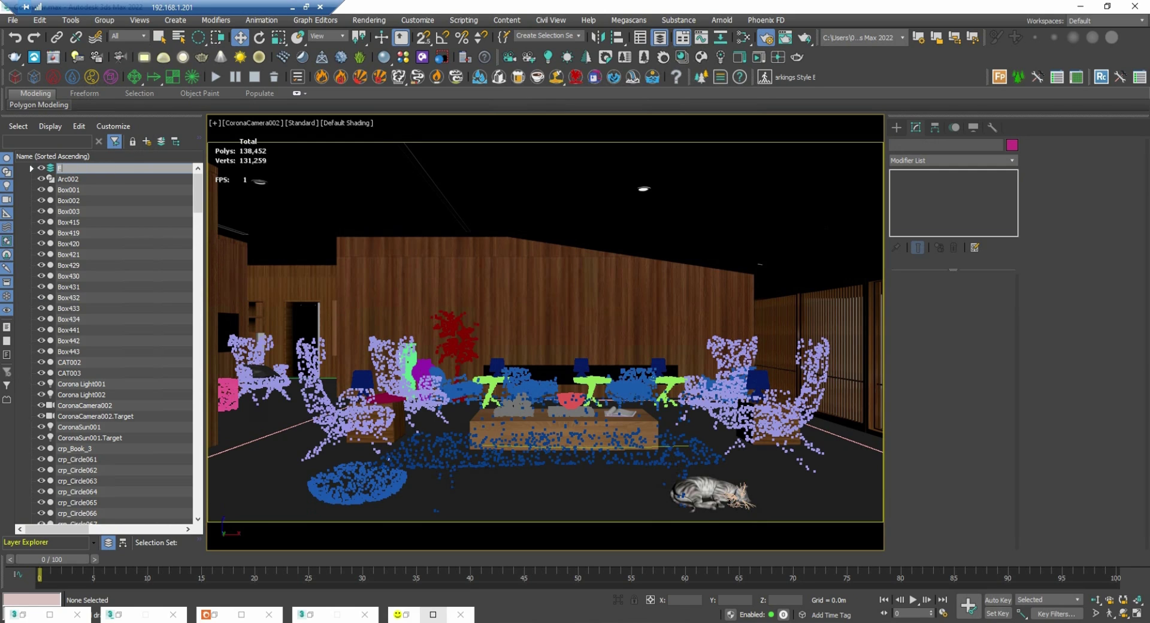
type("NT")
left_click(22, 167)
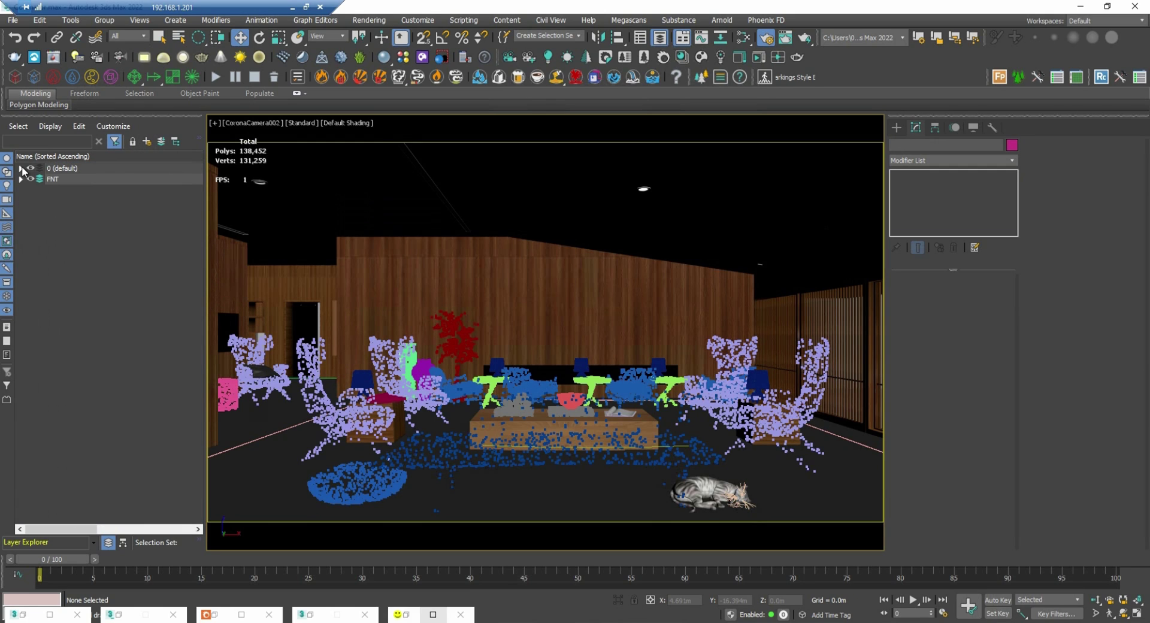
left_click(59, 180)
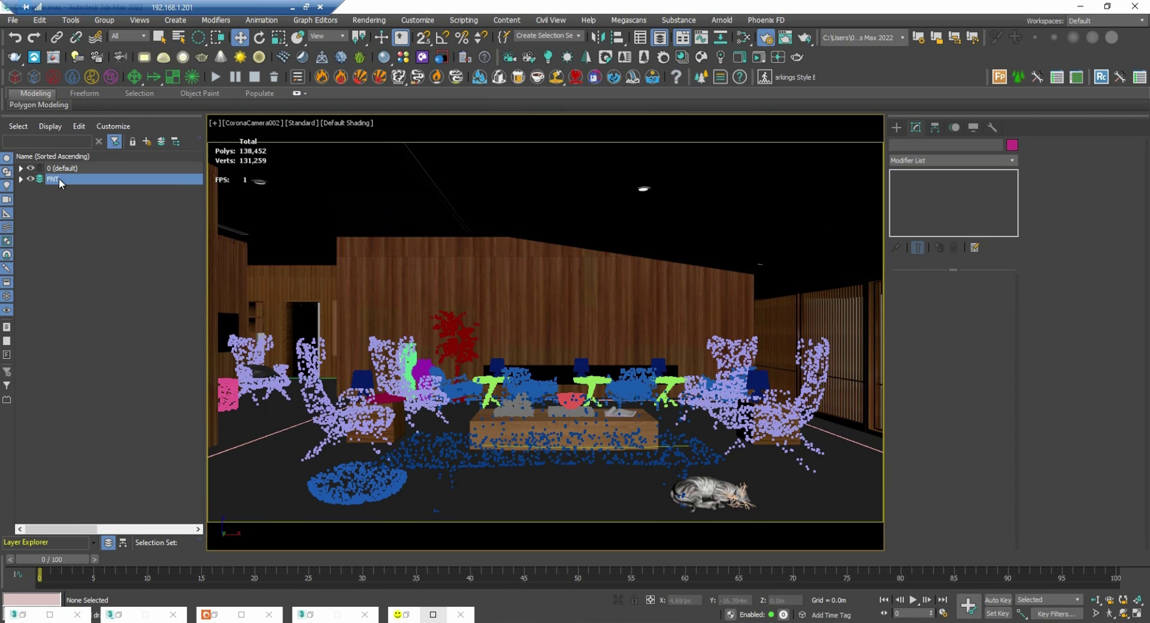
Hide the FNT layer and add the leftover chair proxy crp_Line109 to it
left_click(31, 178)
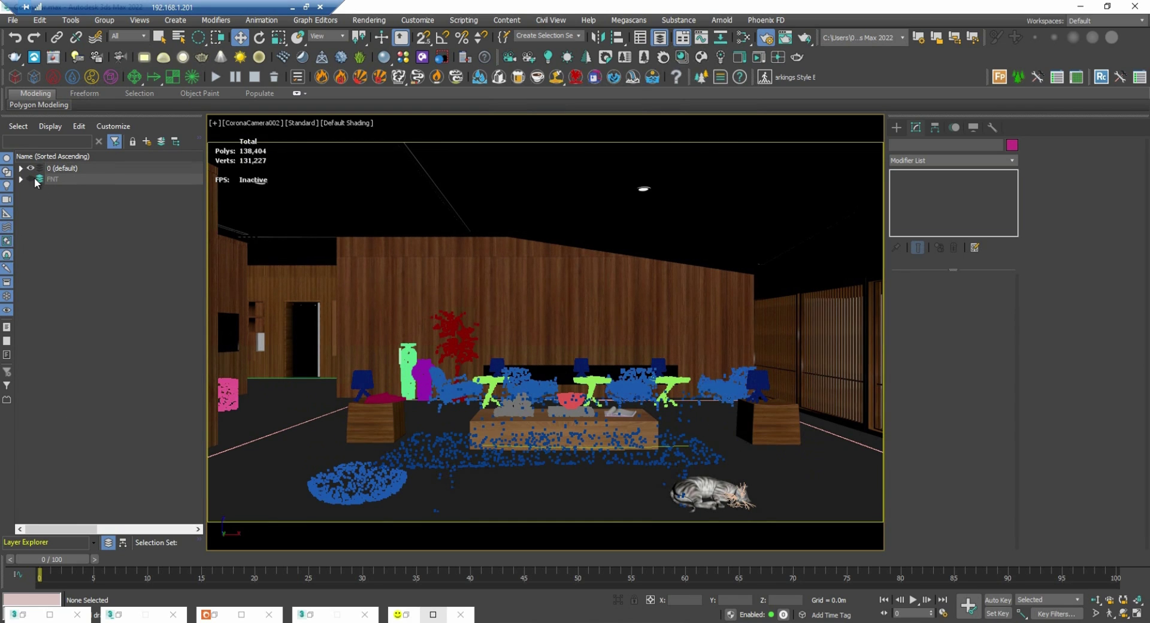
left_click(434, 380)
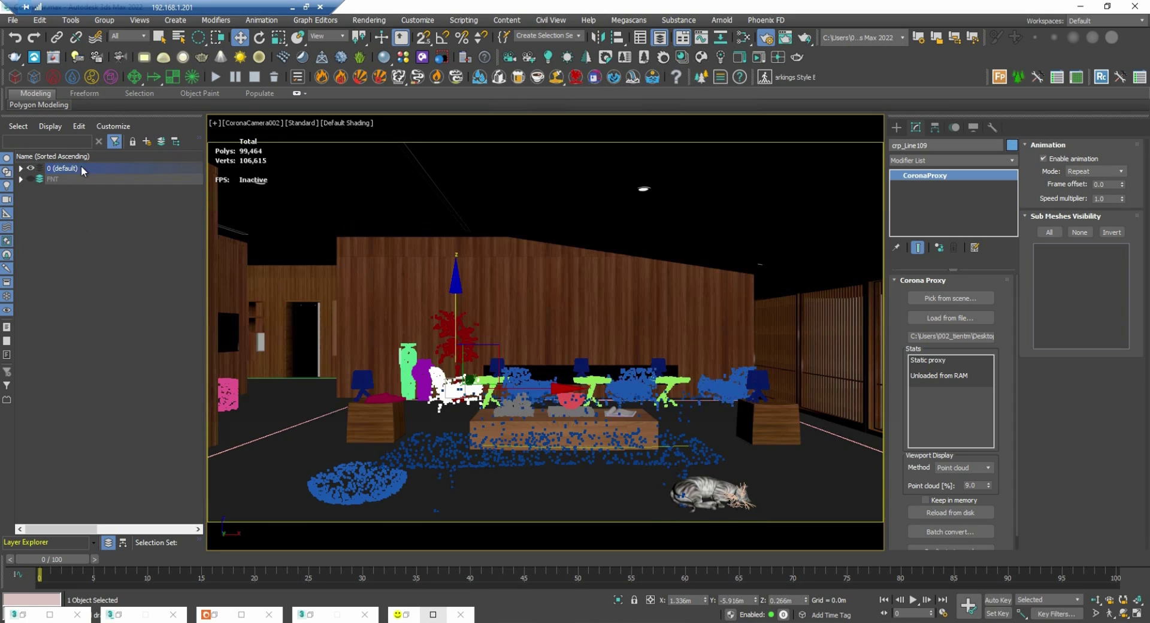
left_click(162, 142)
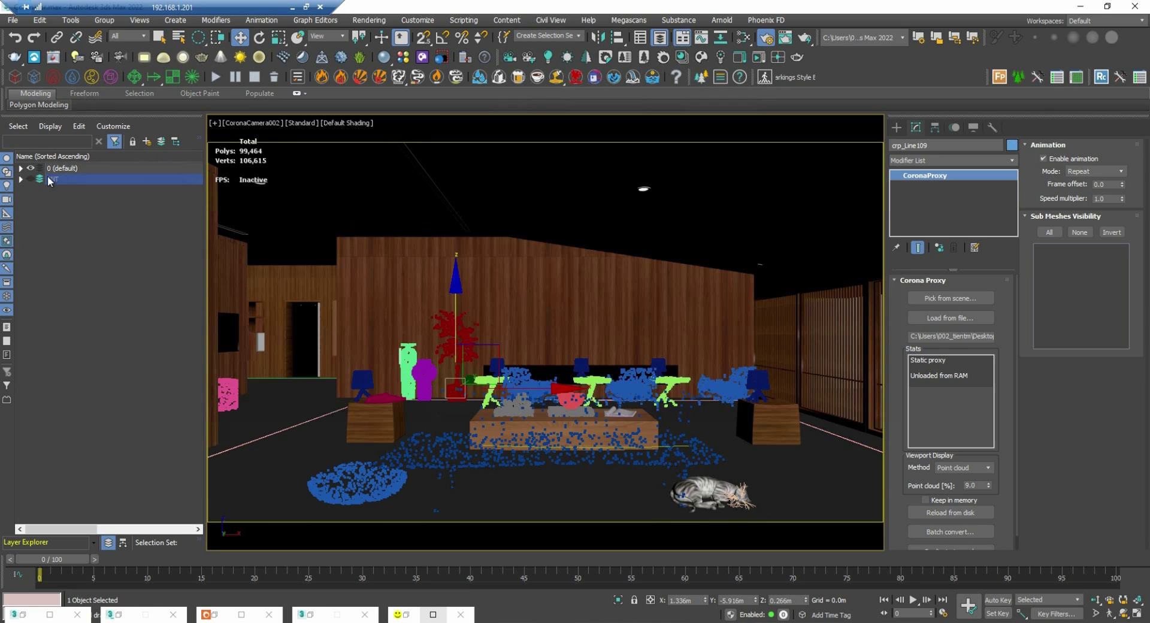
Review the objects in the FNT layer, clear the selection, and collapse the list
left_click(21, 179)
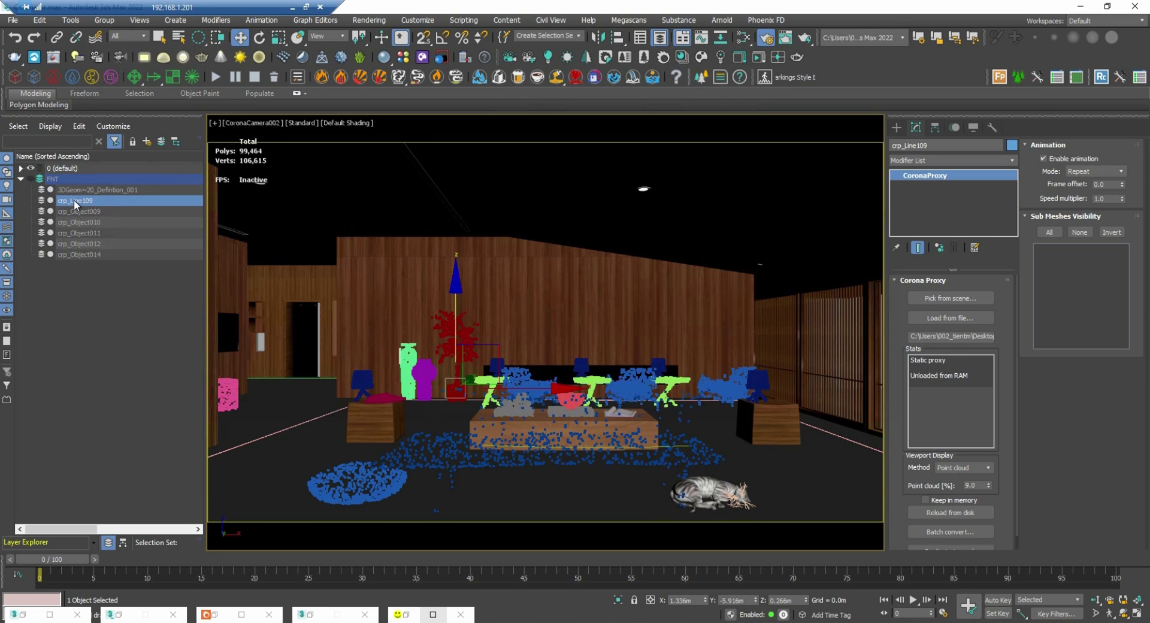
left_click(28, 178)
left_click(23, 179)
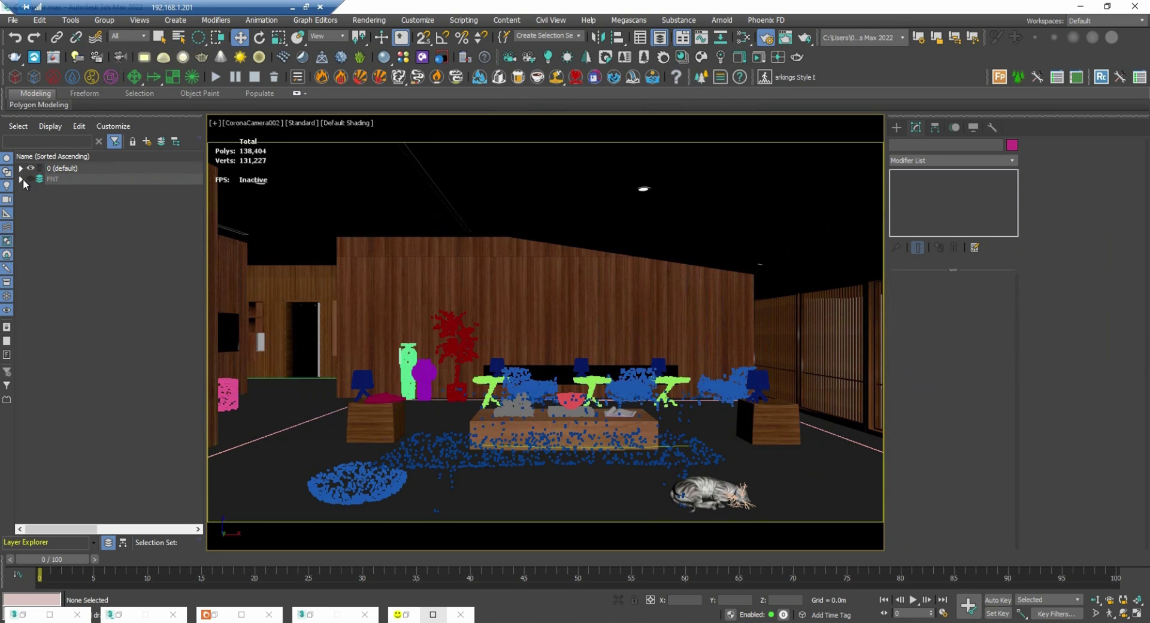
Select the sofas, chair sets, both side tables, large rug, coffee table and green pieces
left_click(517, 383)
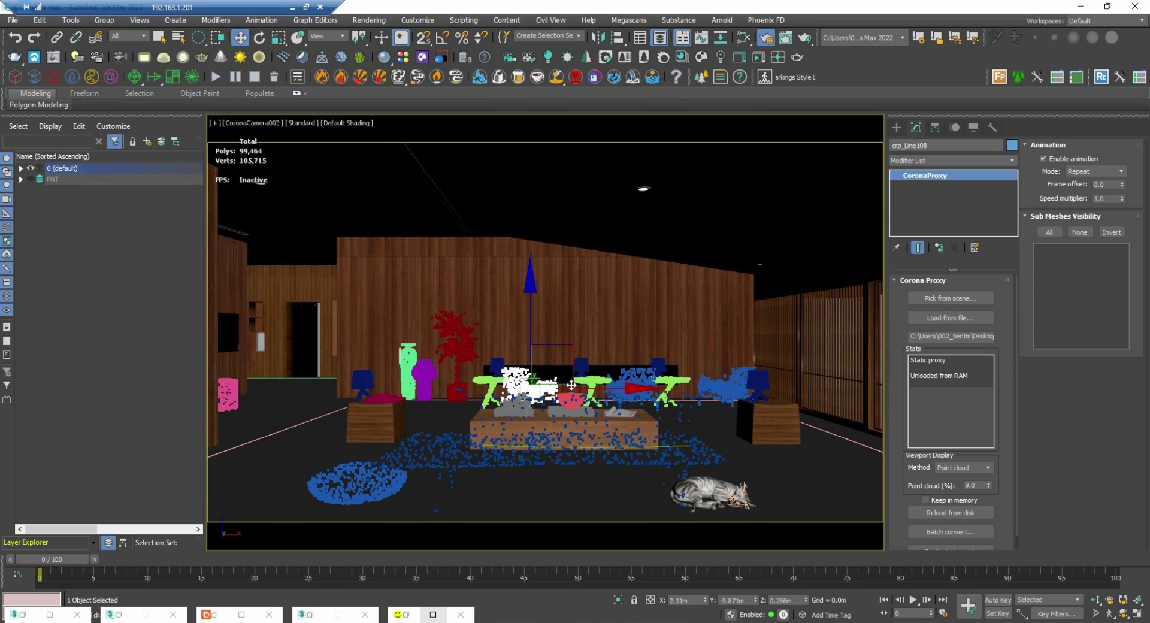
left_click(641, 378, "ctrl")
left_click(727, 383, "ctrl")
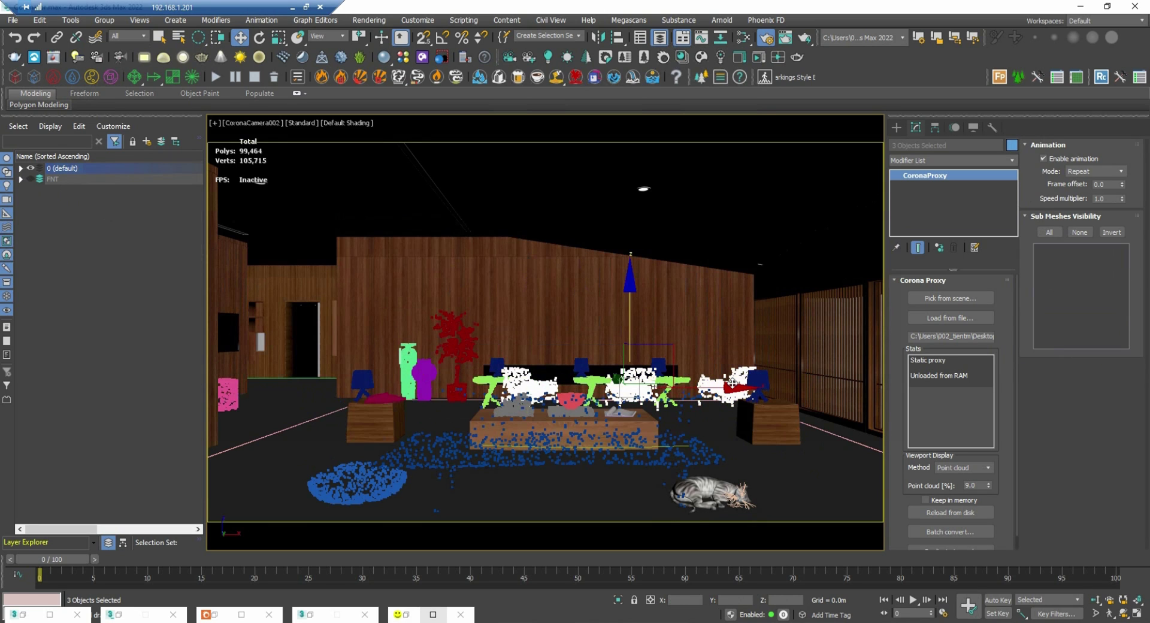
left_click(775, 413, "ctrl")
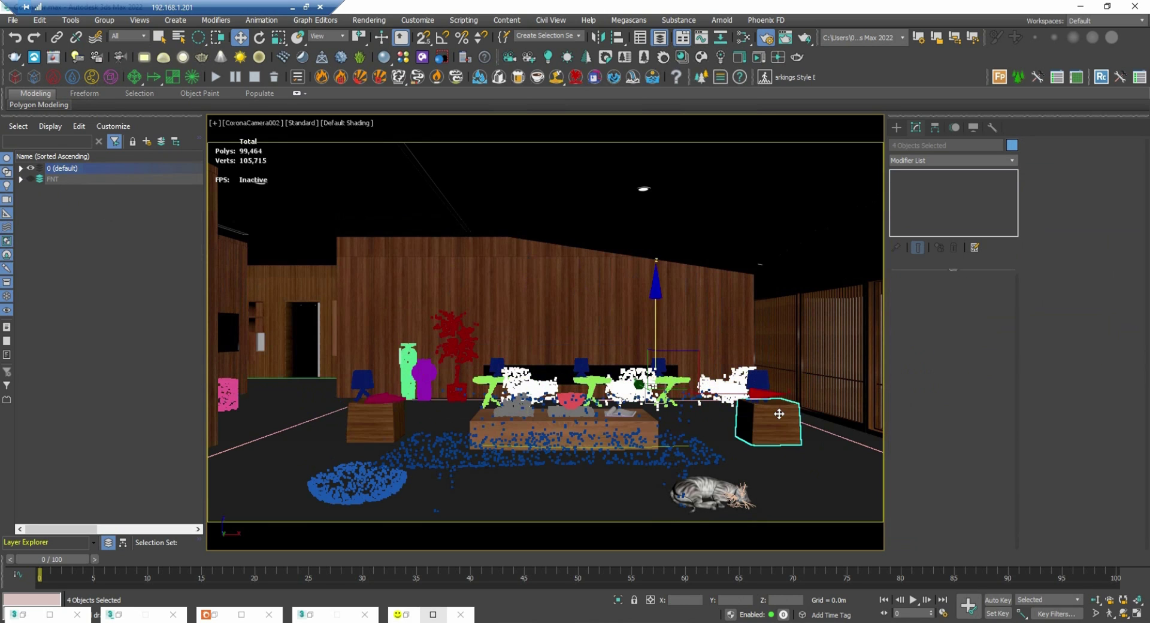
left_click(656, 436, "ctrl")
left_click(647, 419, "ctrl")
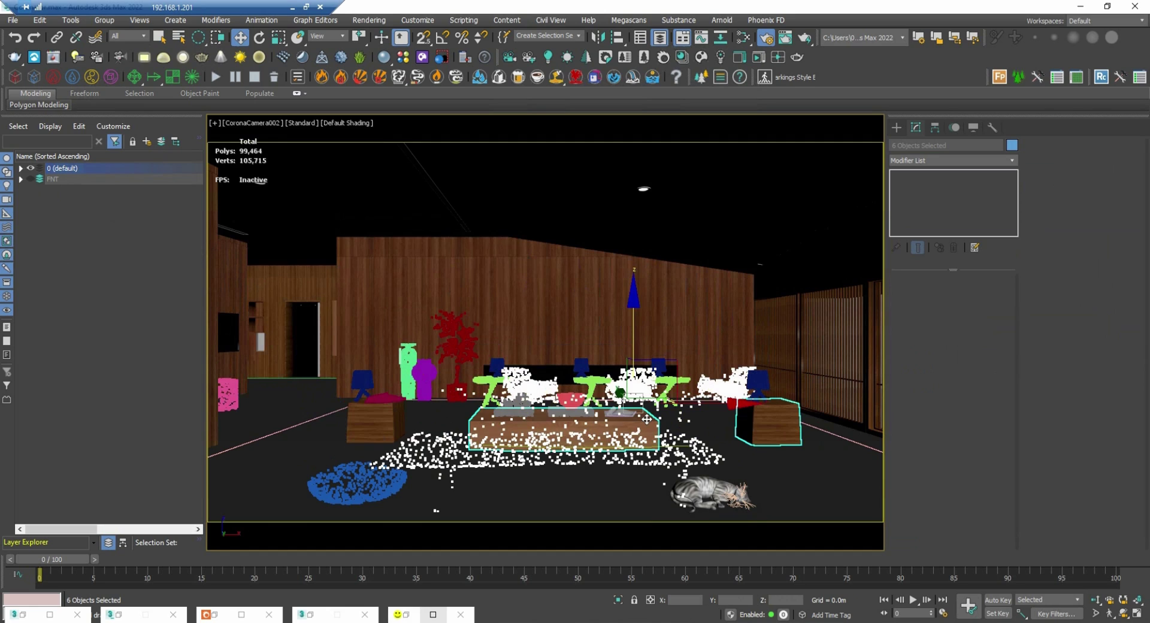
left_click(385, 422, "ctrl")
left_click(228, 390, "ctrl")
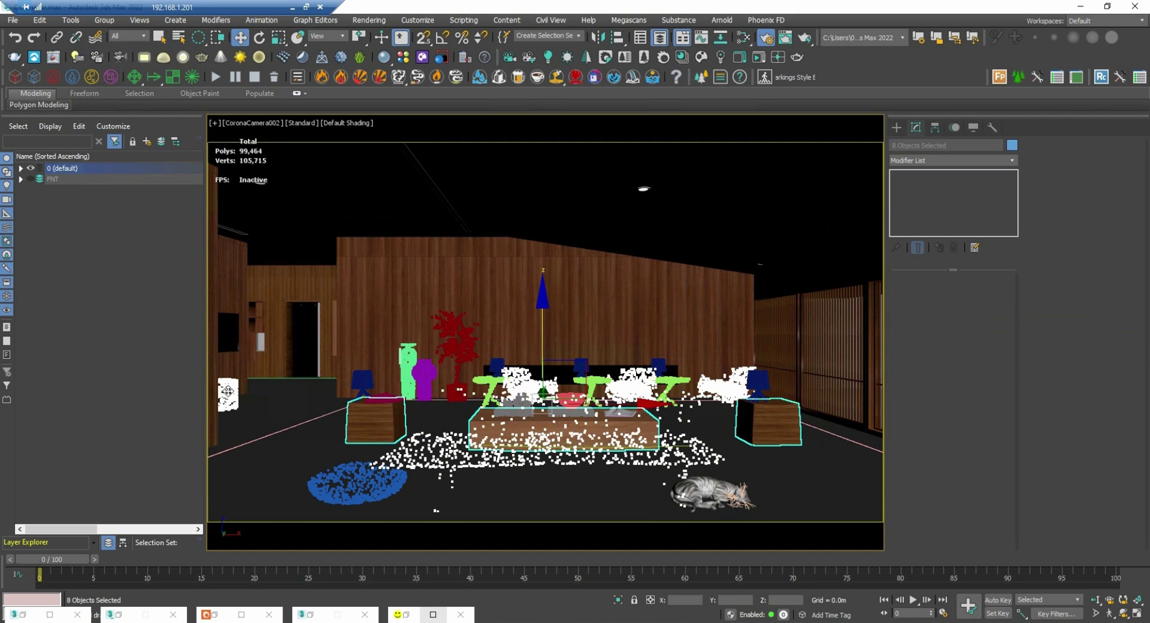
left_click(493, 387, "ctrl")
left_click(602, 388, "ctrl")
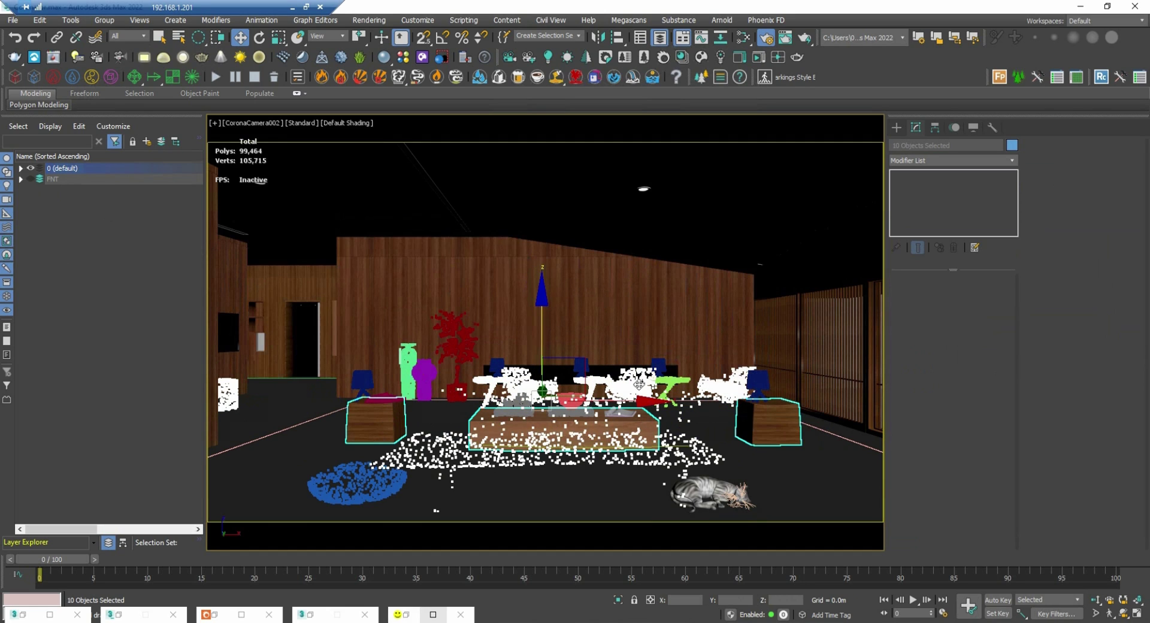
left_click(671, 384, "ctrl")
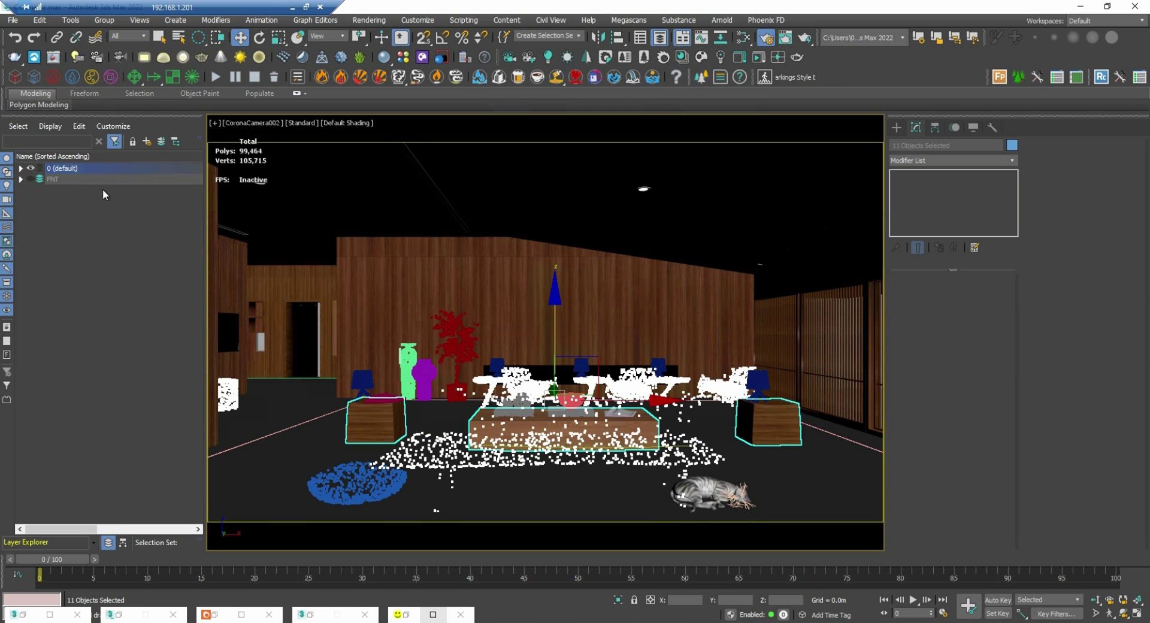
Add the eleven pieces to FNT, then make a hidden DECOR layer from the red plant
left_click(161, 142)
left_click(452, 345)
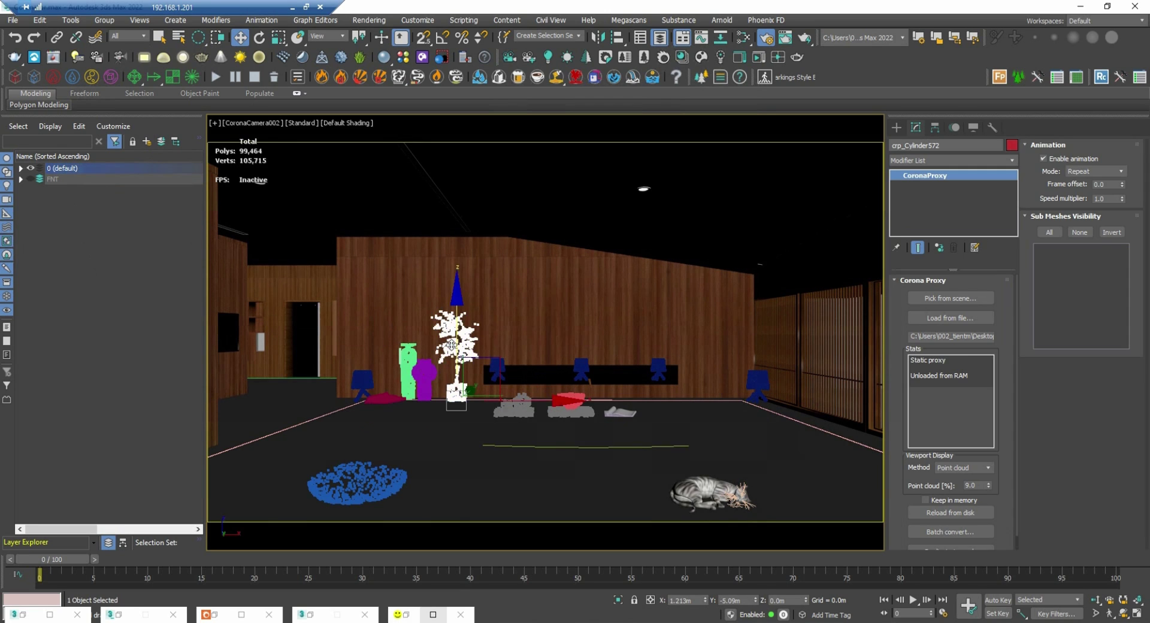
left_click(147, 144)
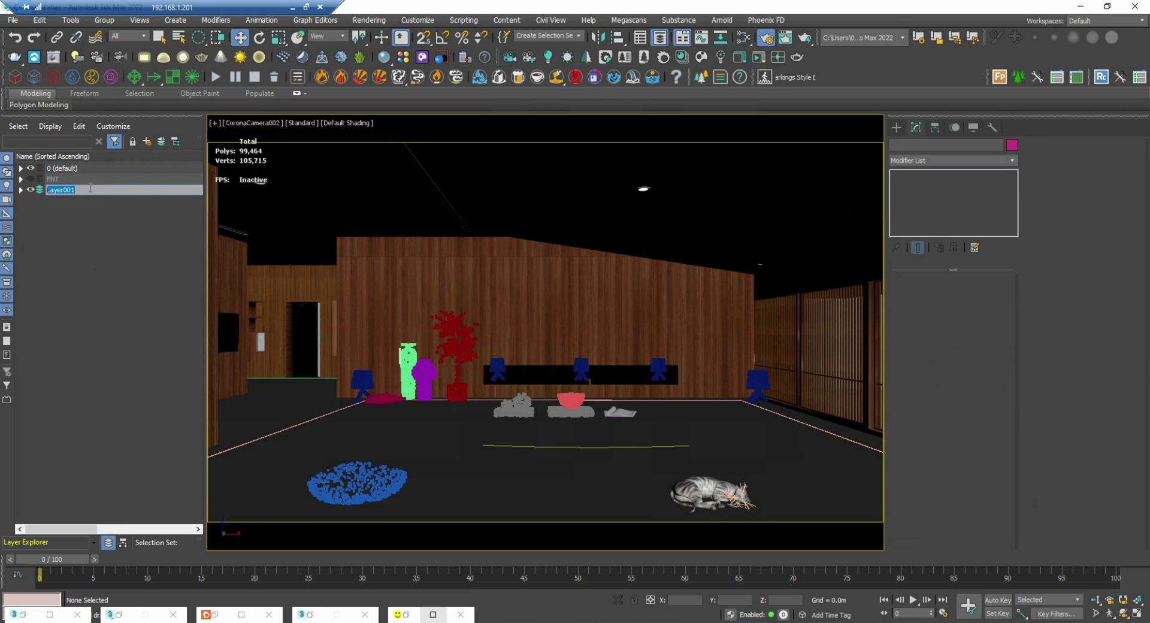
type("DECOR")
left_click(30, 190)
Put the rocks, slipper, blue rug, cat, lamps, vases and pink cushion into DECOR
left_click(514, 408)
left_click(565, 405, "ctrl")
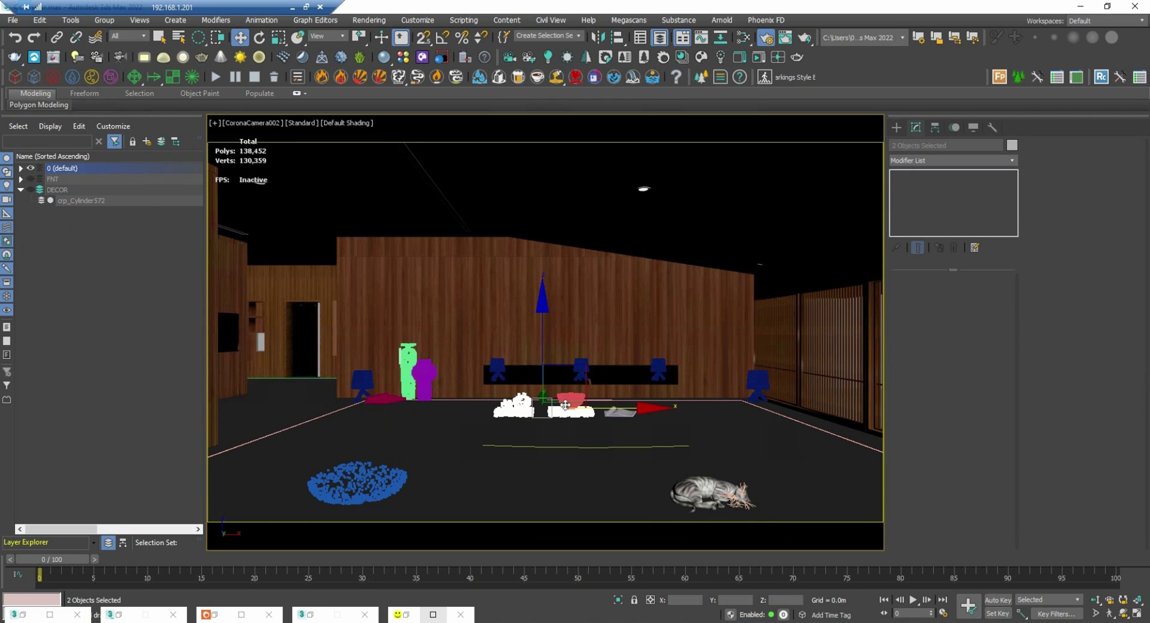
left_click(620, 412, "ctrl")
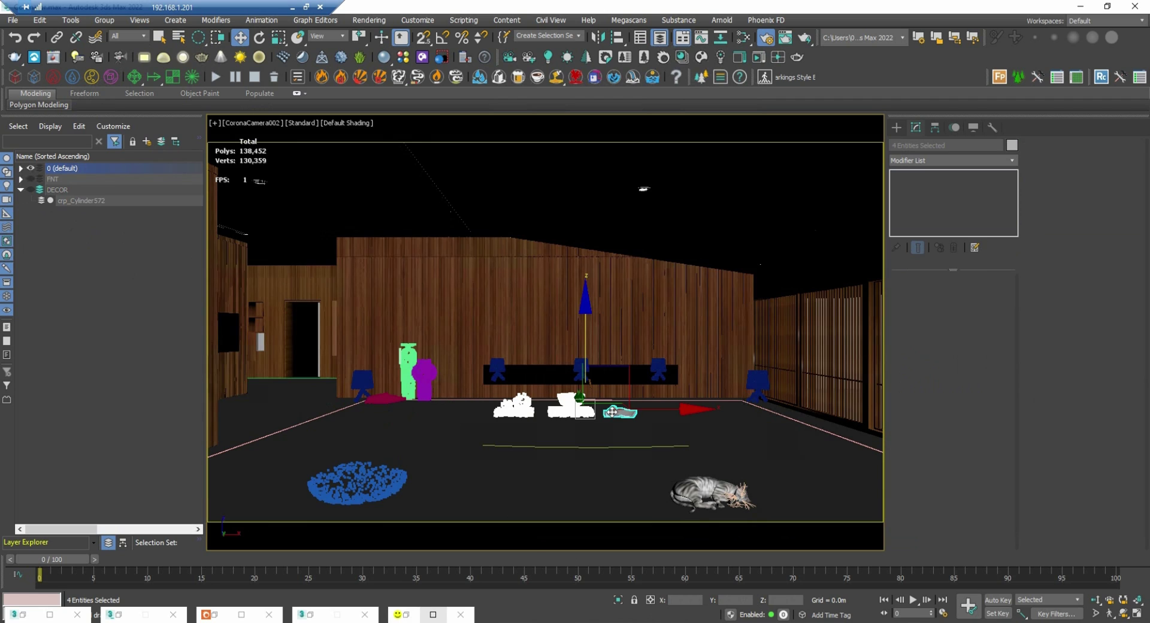
left_click(410, 481, "ctrl")
left_click(716, 494, "ctrl")
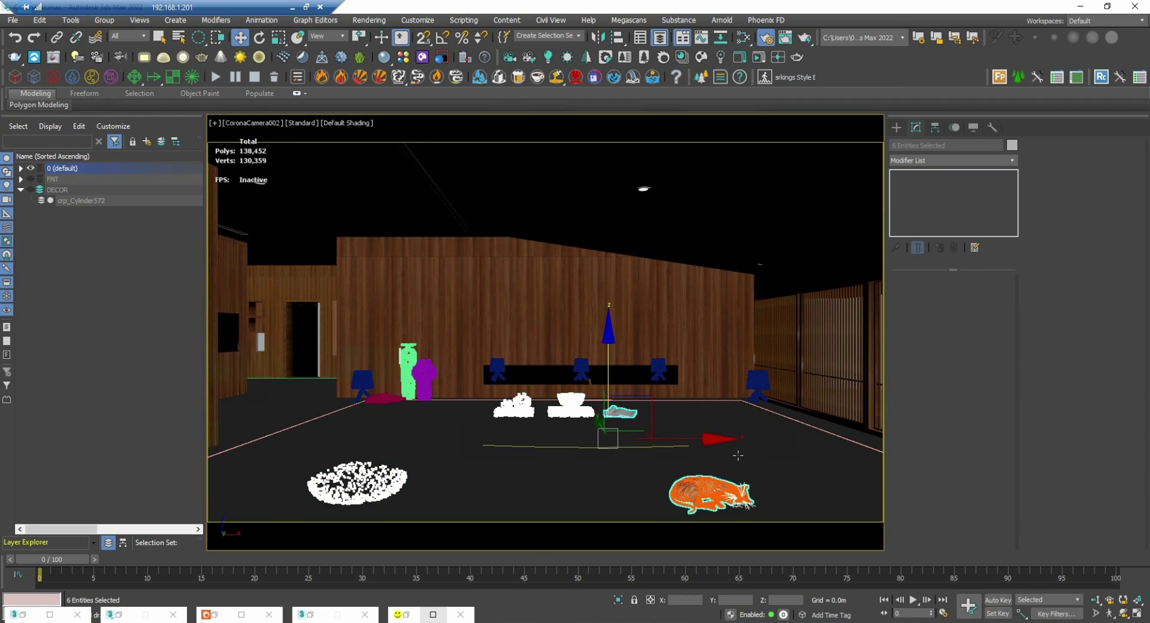
left_click(758, 387, "ctrl")
left_click(658, 368, "ctrl")
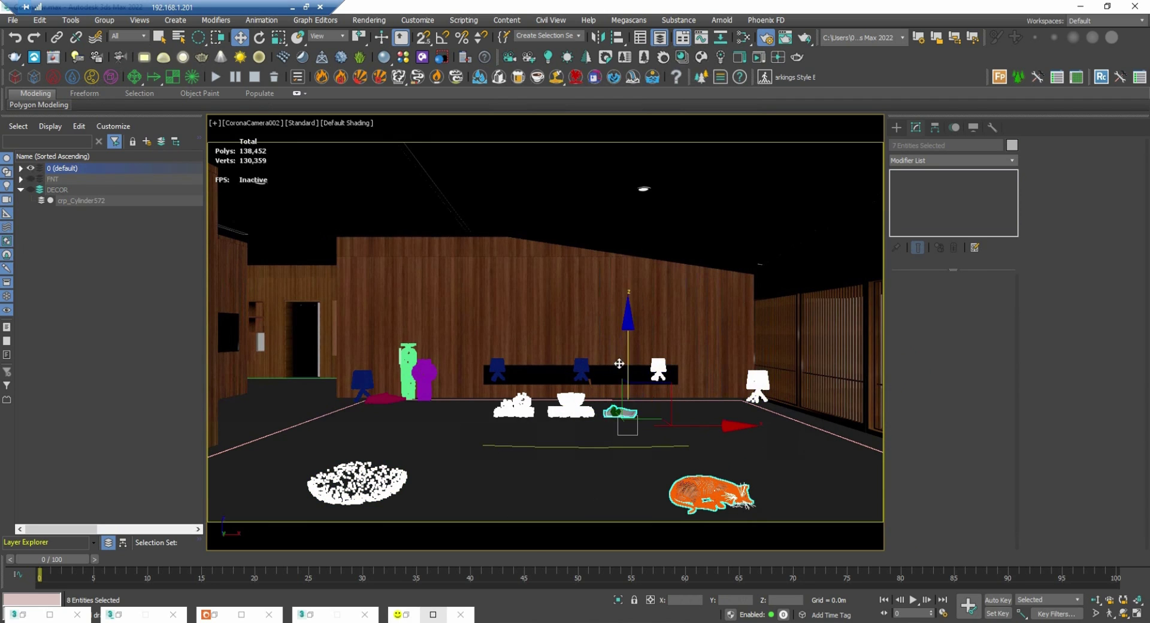
left_click(581, 369, "ctrl")
left_click(498, 367, "ctrl")
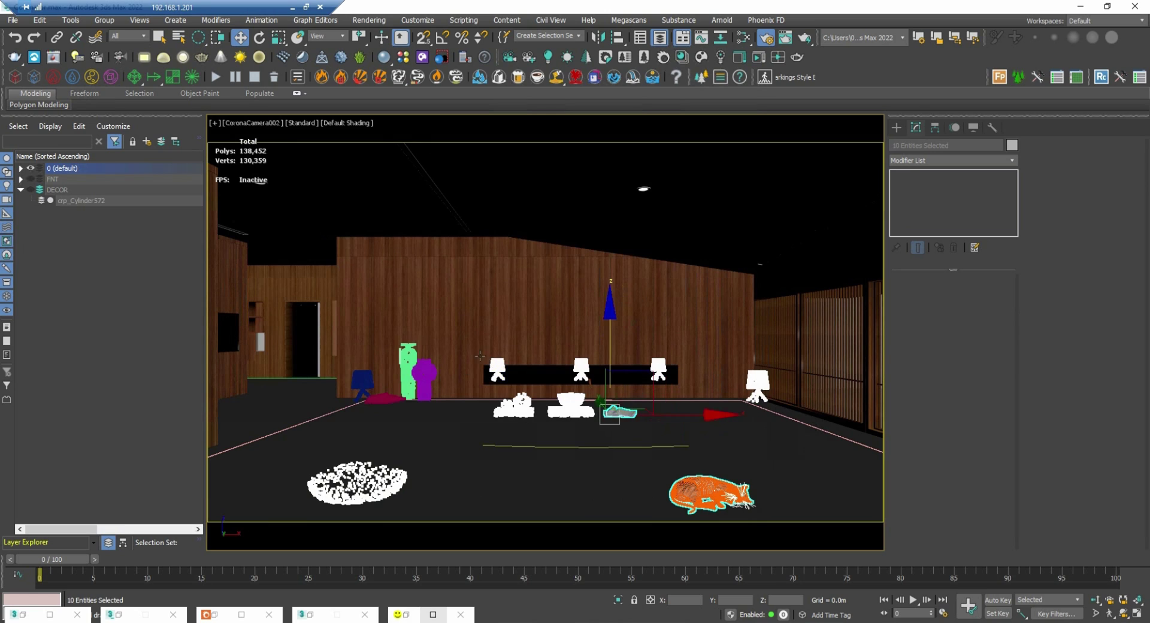
left_click_drag(480, 355, 347, 408, "ctrl")
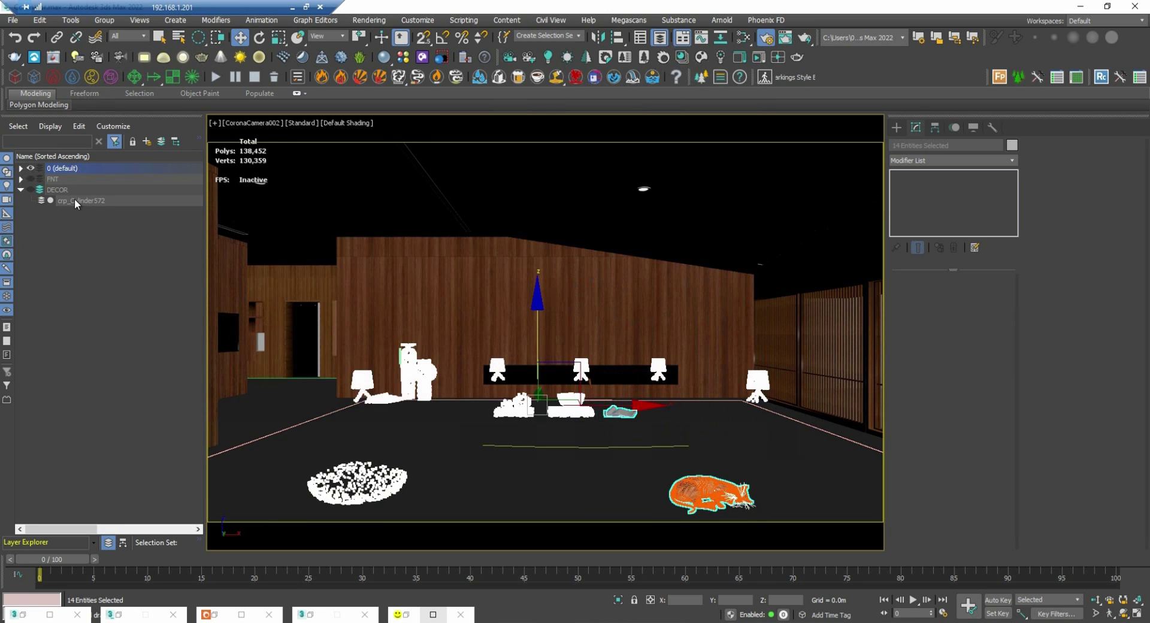
left_click(161, 142)
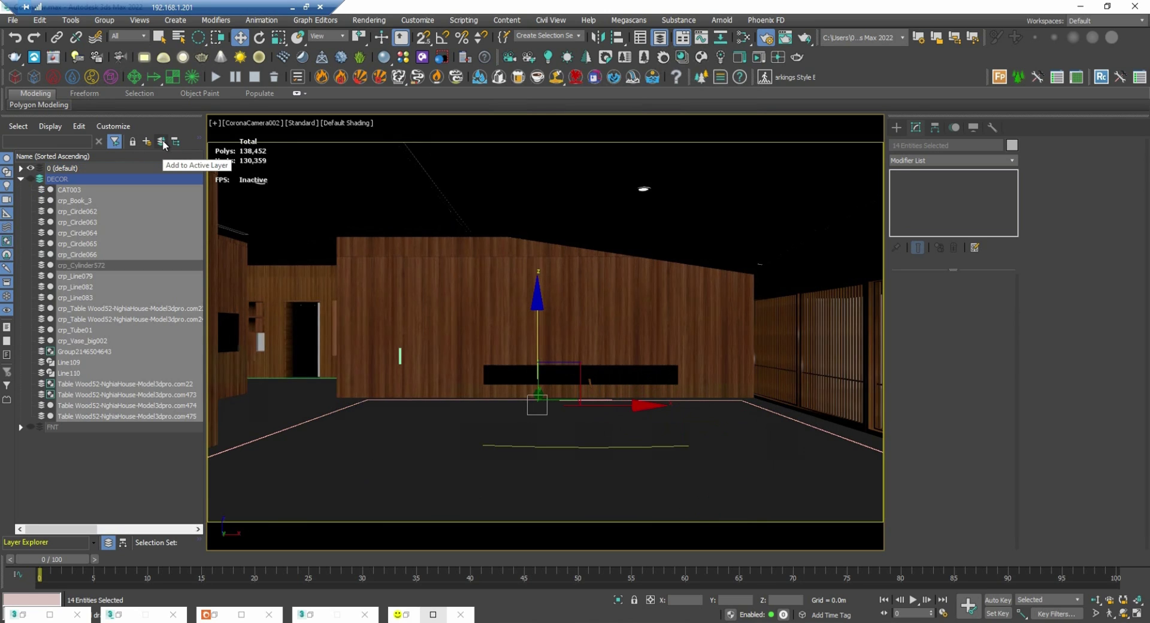
Collapse DECOR and hide then reshow the BLD, DECOR, FNT and LGT layers
left_click(21, 179)
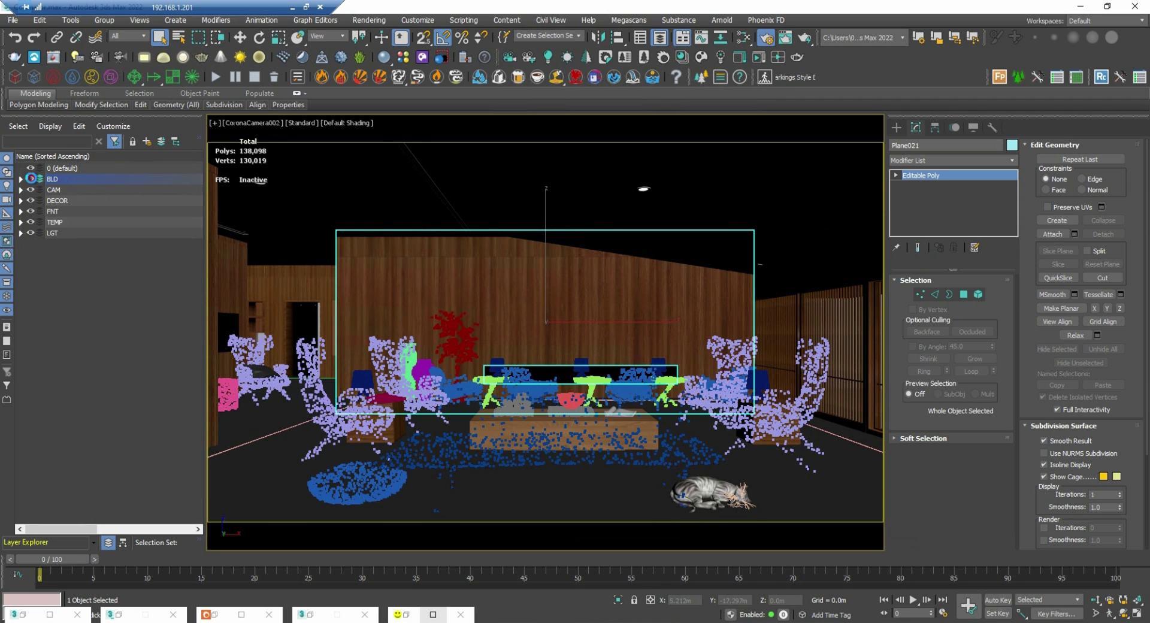
left_click(30, 179)
left_click(31, 178)
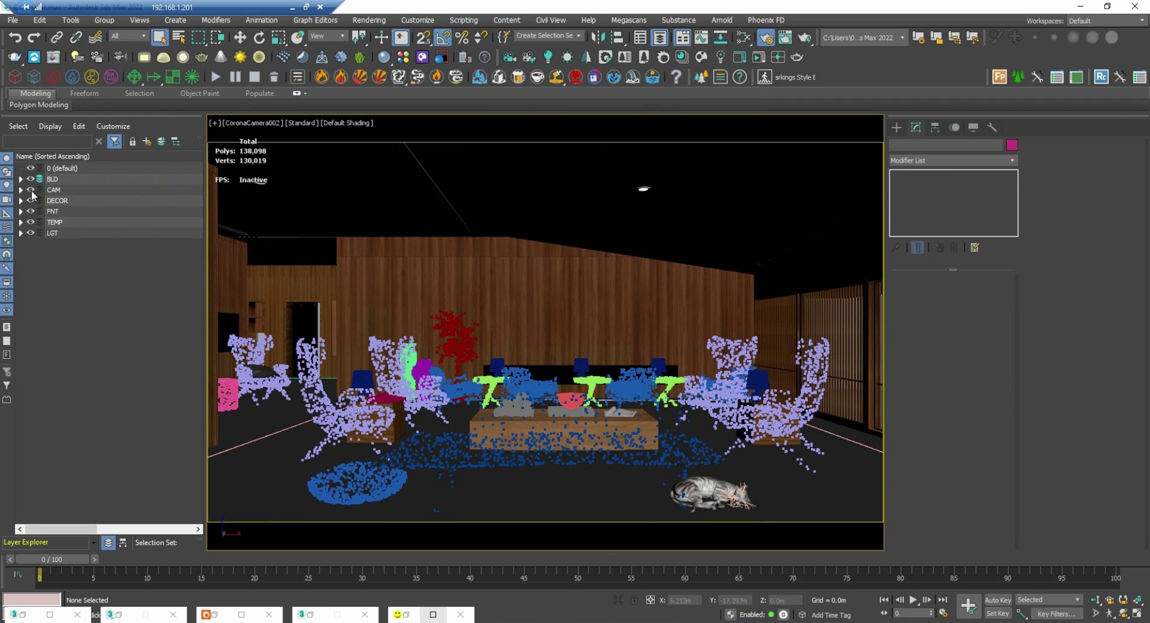
left_click(31, 200)
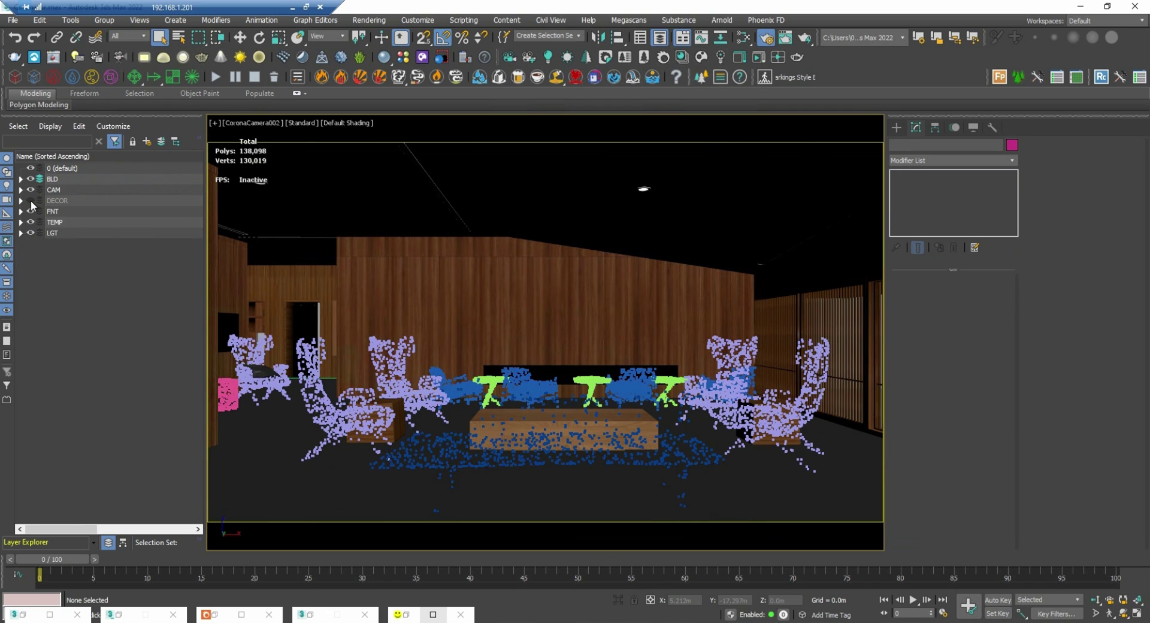
left_click(31, 200)
left_click(30, 211)
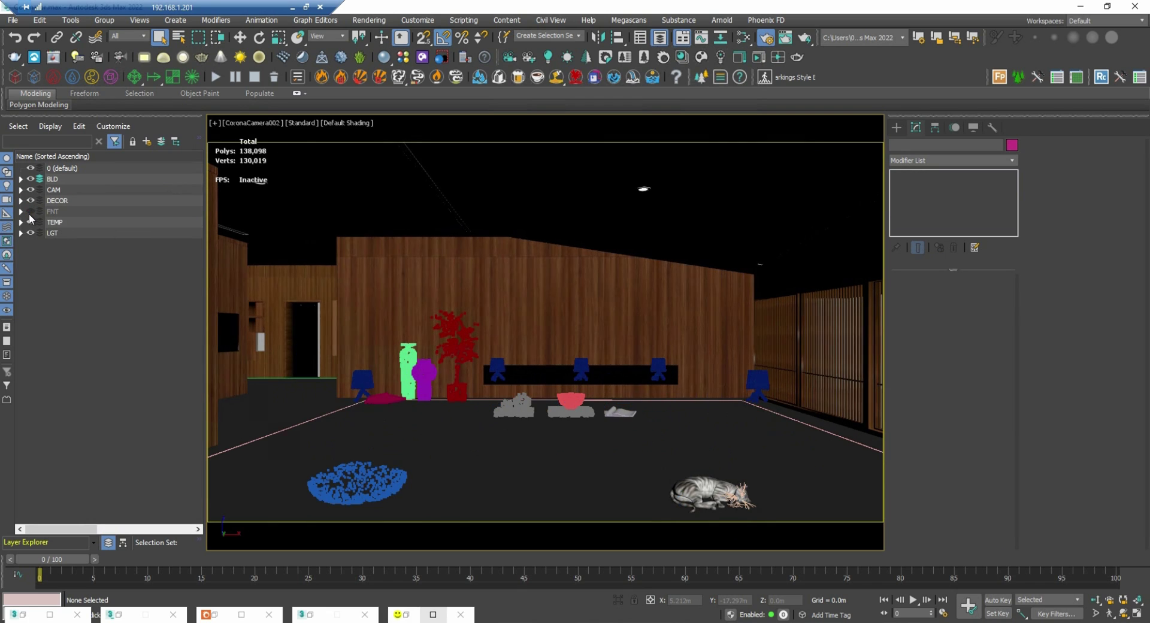
left_click(31, 211)
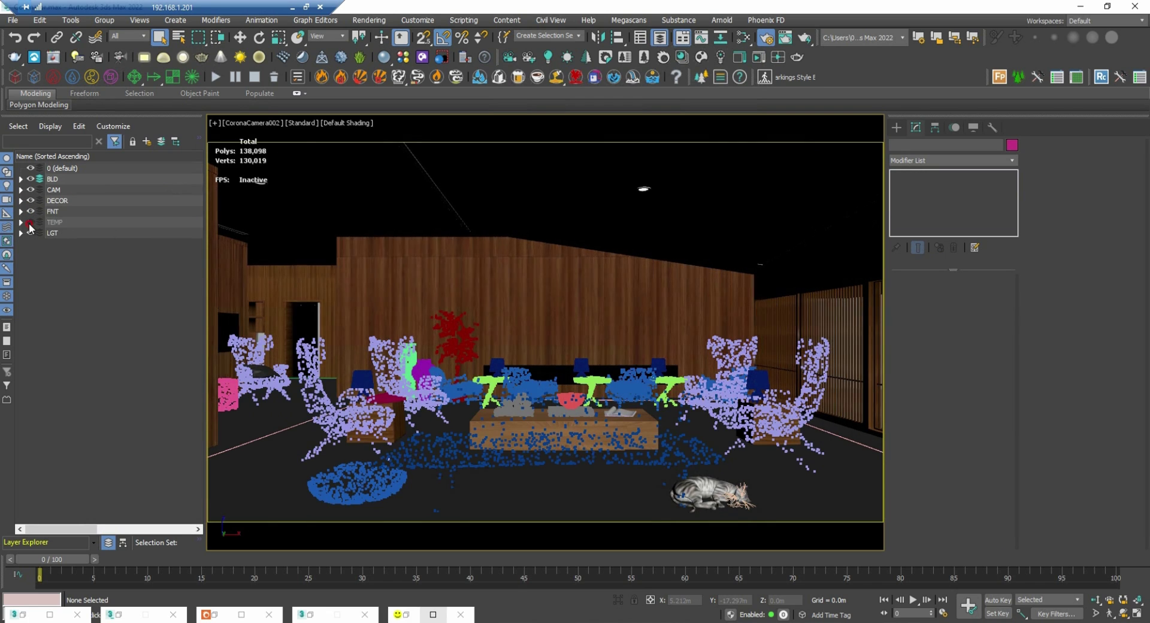
left_click(30, 233)
left_click(30, 233)
Select each layer in turn (0, BLD, CAM, DECOR, FNT, TEMP, LGT), then deselect
left_click(74, 169)
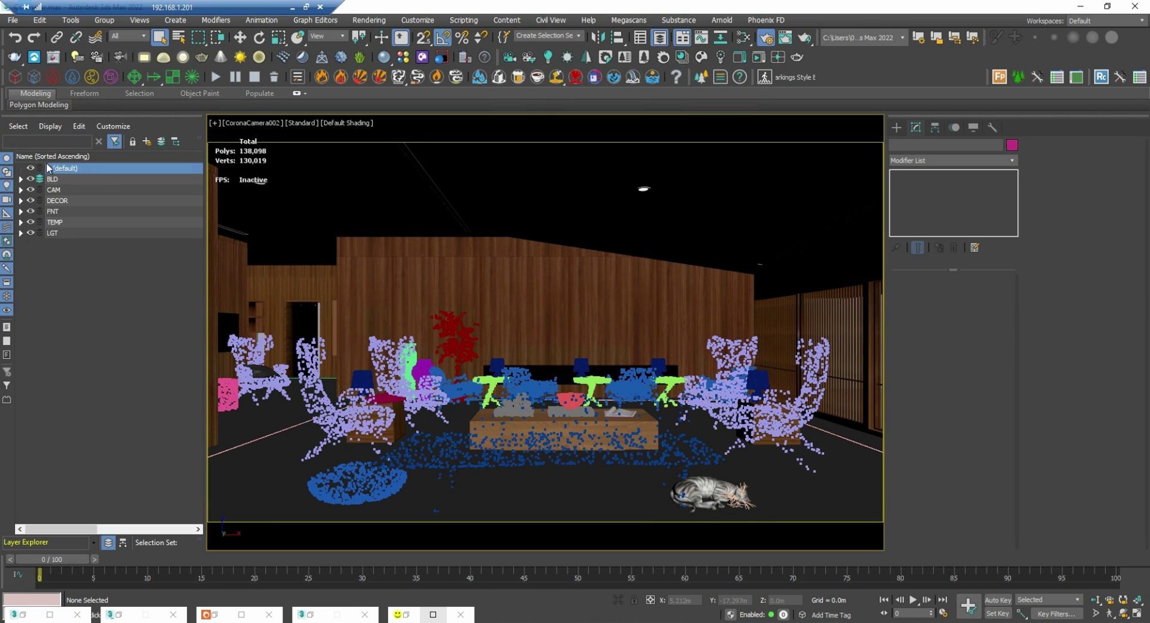
left_click(54, 179)
left_click(55, 190)
left_click(58, 201)
left_click(56, 211)
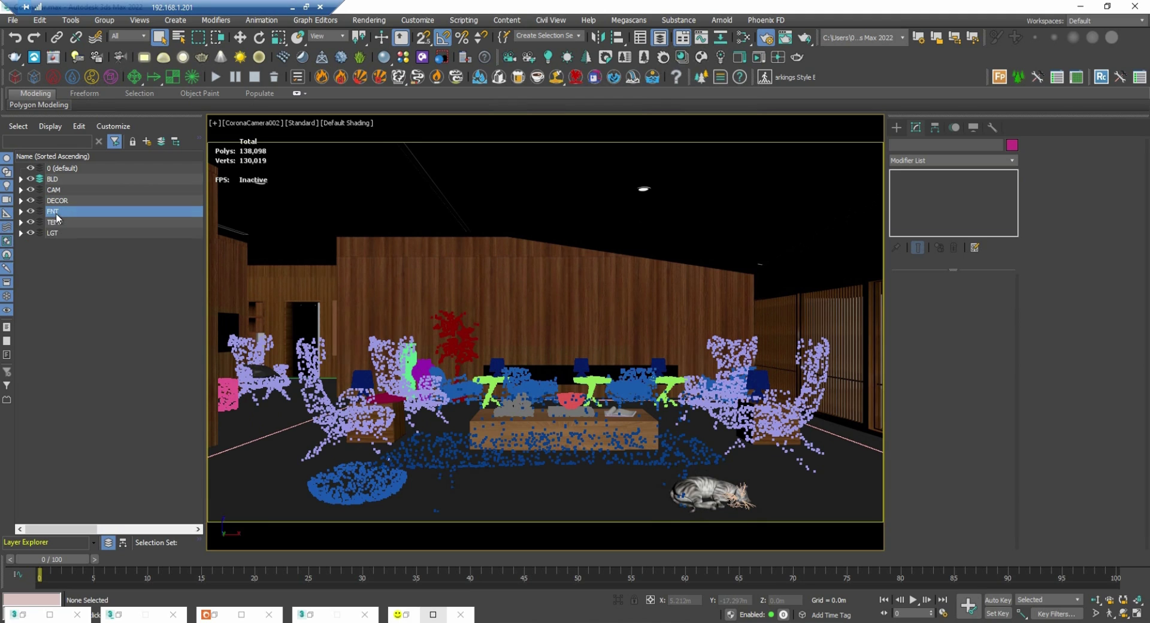
left_click(55, 222)
left_click(57, 233)
left_click(142, 242)
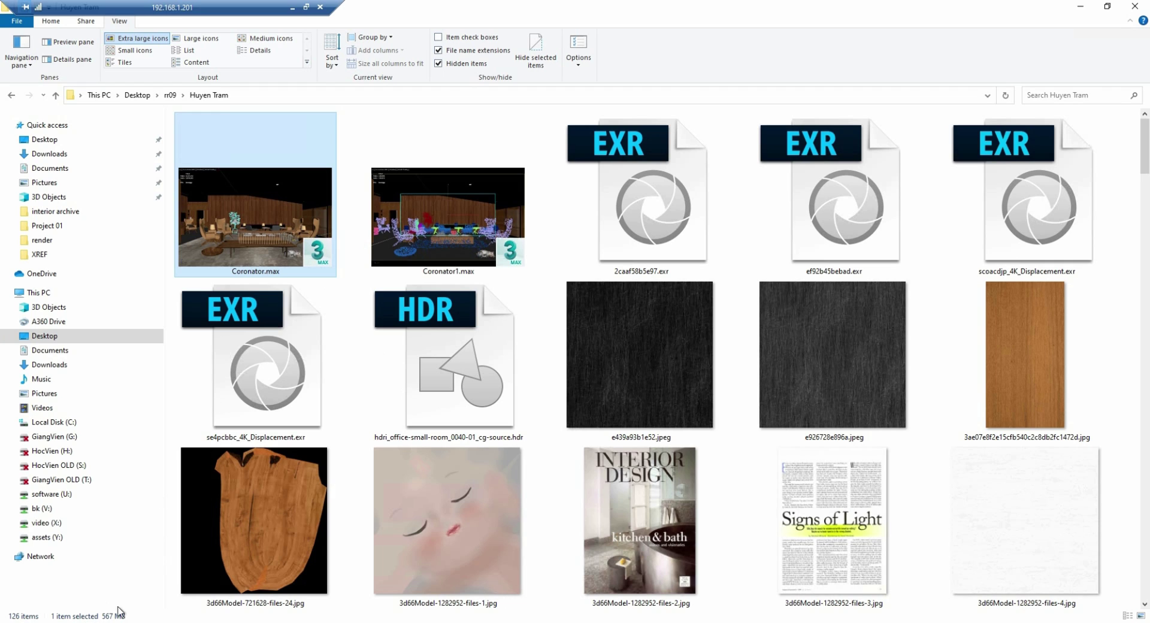
Check that Coronator1.max is 97.2 MB, compared with 567 MB for Coronator.max
left_click(398, 248)
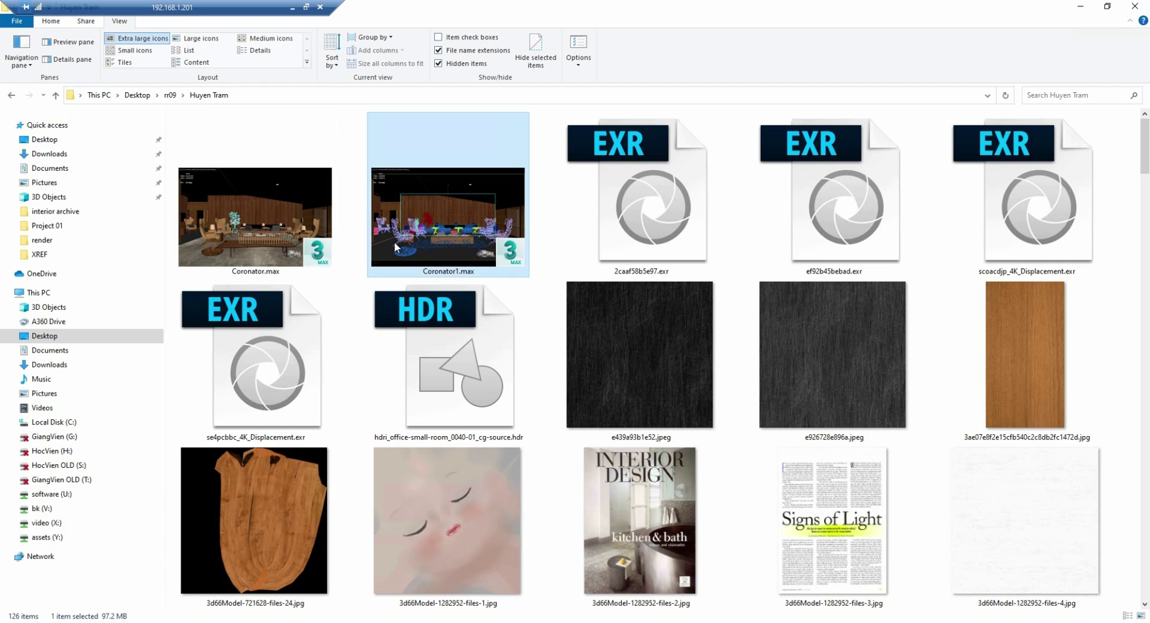